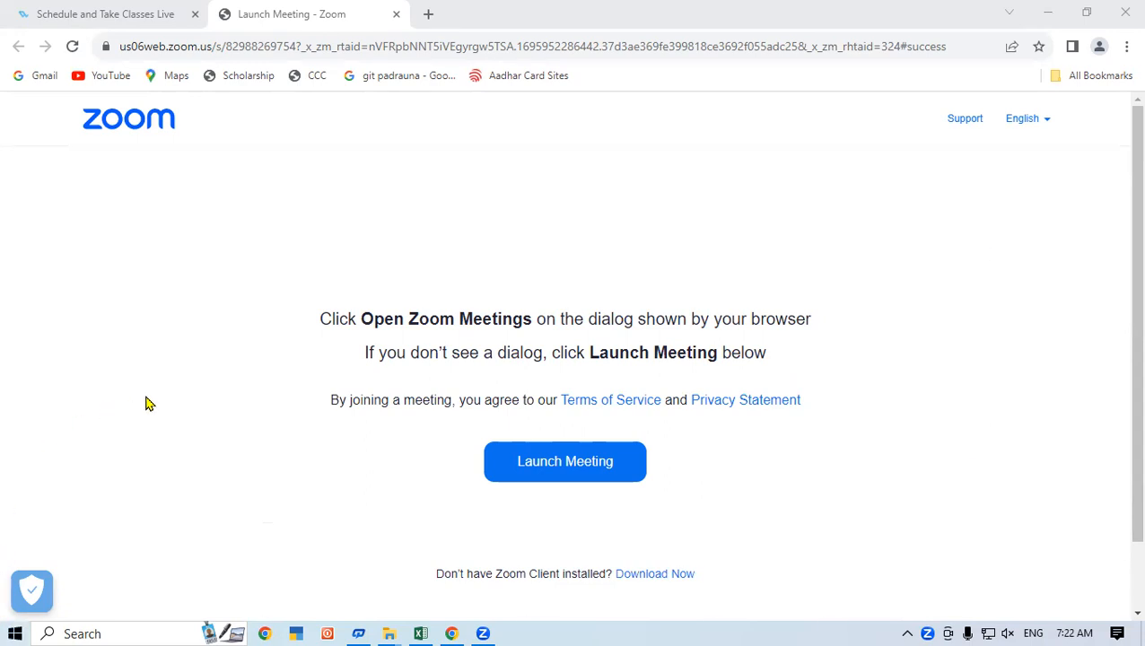
- Switch to the Excel salary sheet and make the Over Time hours in J6:J12 bold at font size 16
{"action": "left_click", "coordinate": [420, 632]}
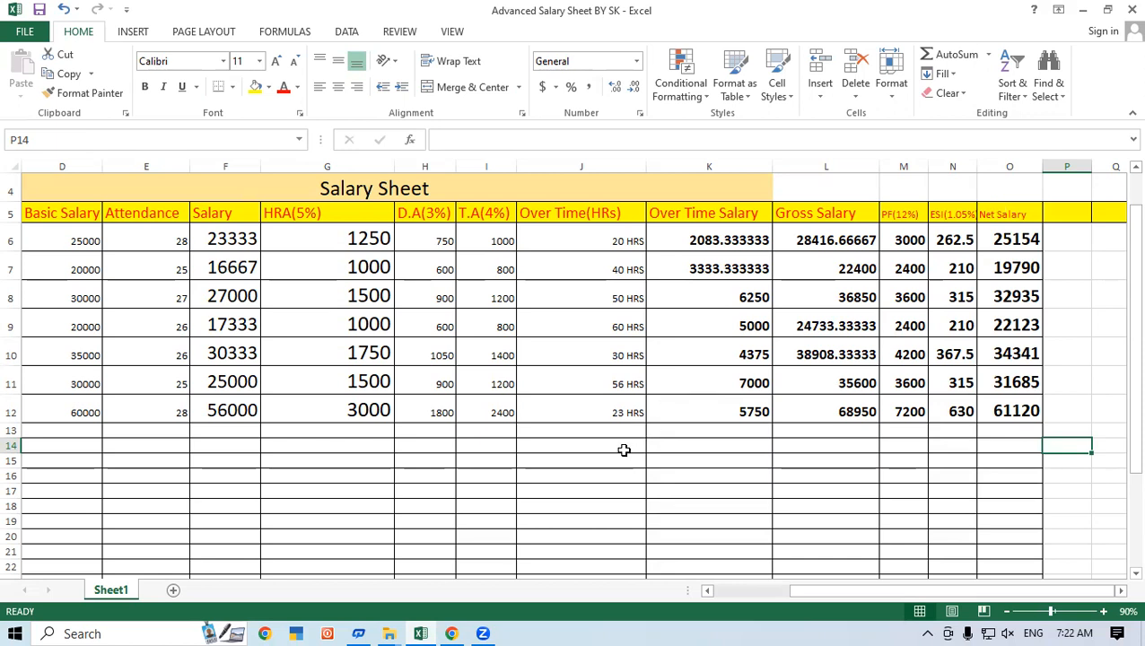
{"action": "left_click", "coordinate": [567, 452]}
{"action": "left_click_drag", "start_coordinate": [573, 239], "coordinate": [562, 413]}
{"action": "left_click", "coordinate": [144, 86]}
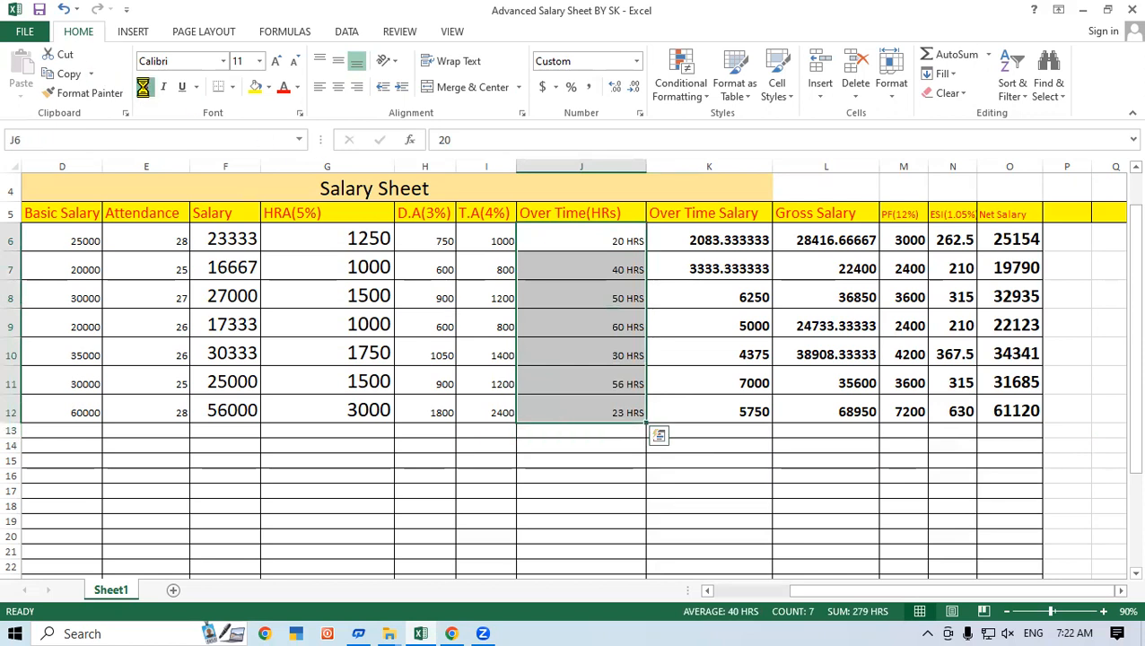
{"action": "left_click", "coordinate": [275, 61]}
{"action": "left_click", "coordinate": [275, 61]}
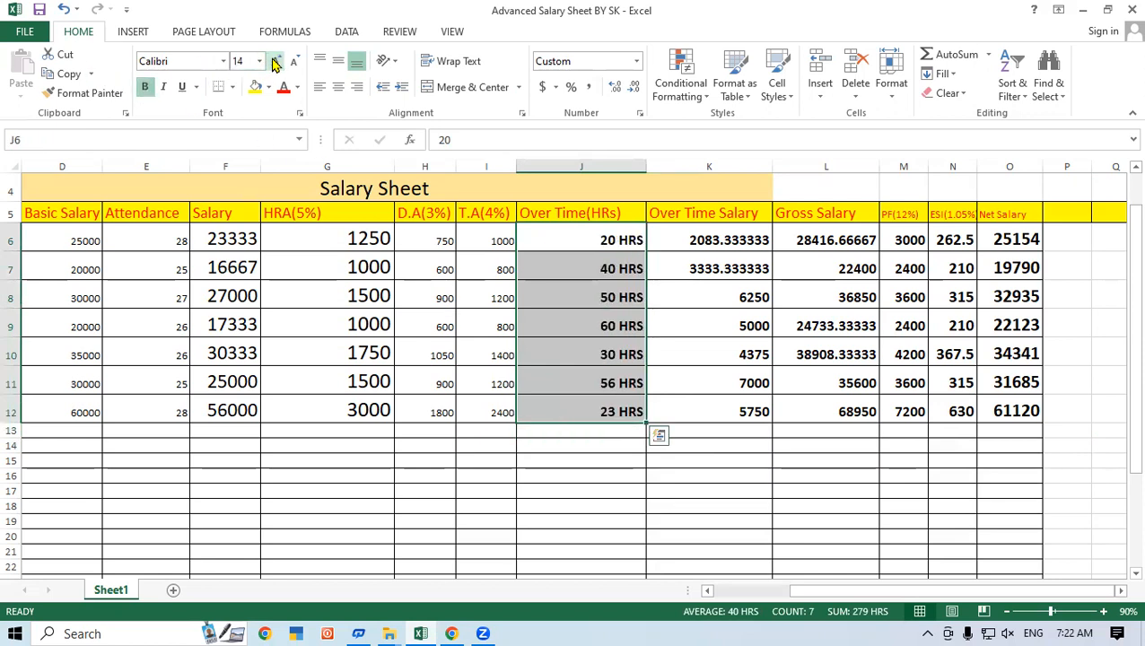
{"action": "left_click", "coordinate": [276, 62]}
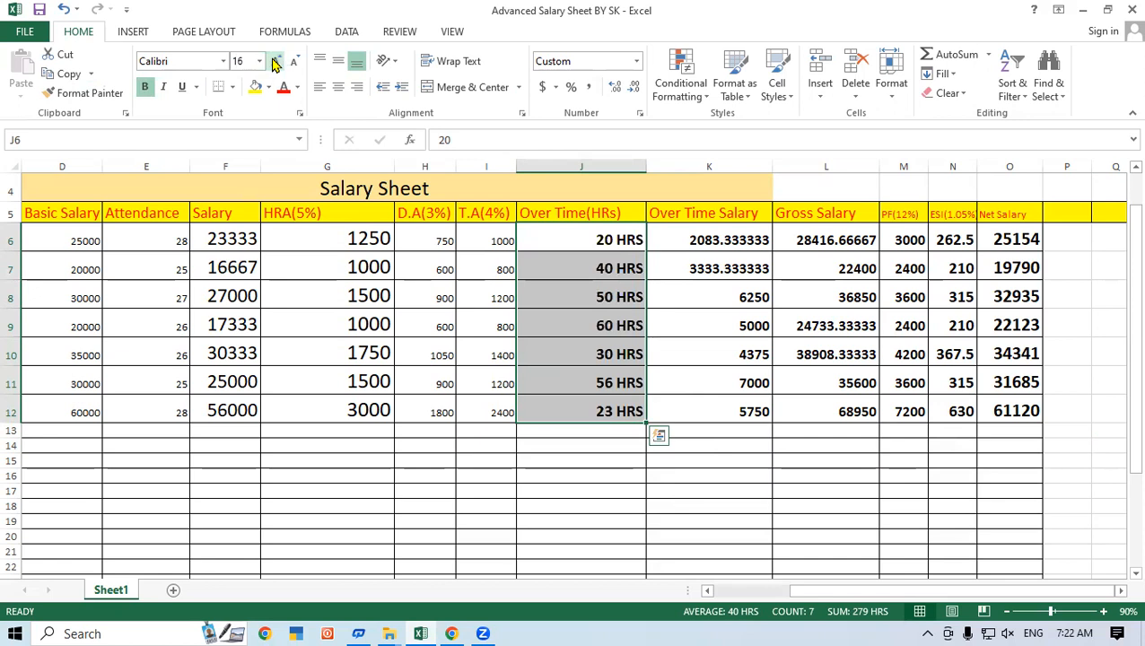
{"action": "left_click", "coordinate": [571, 469]}
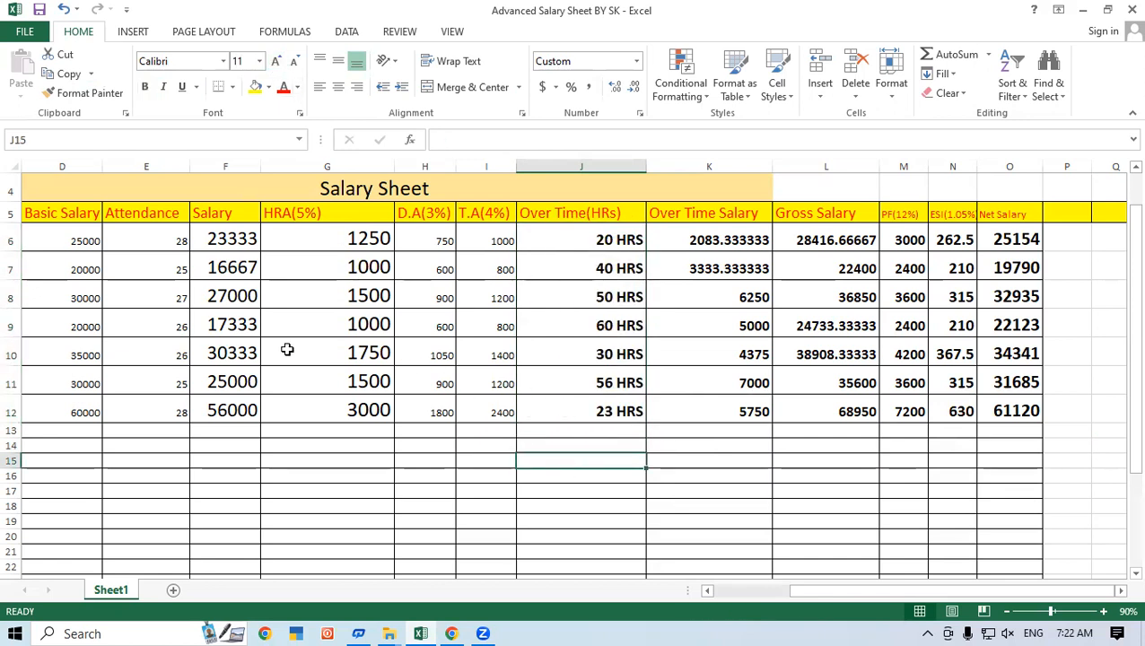
- Examine the Salary, HRA, D.A, T.A and Over Time hours columns for rows 6 to 12
{"action": "left_click_drag", "start_coordinate": [220, 239], "coordinate": [228, 413]}
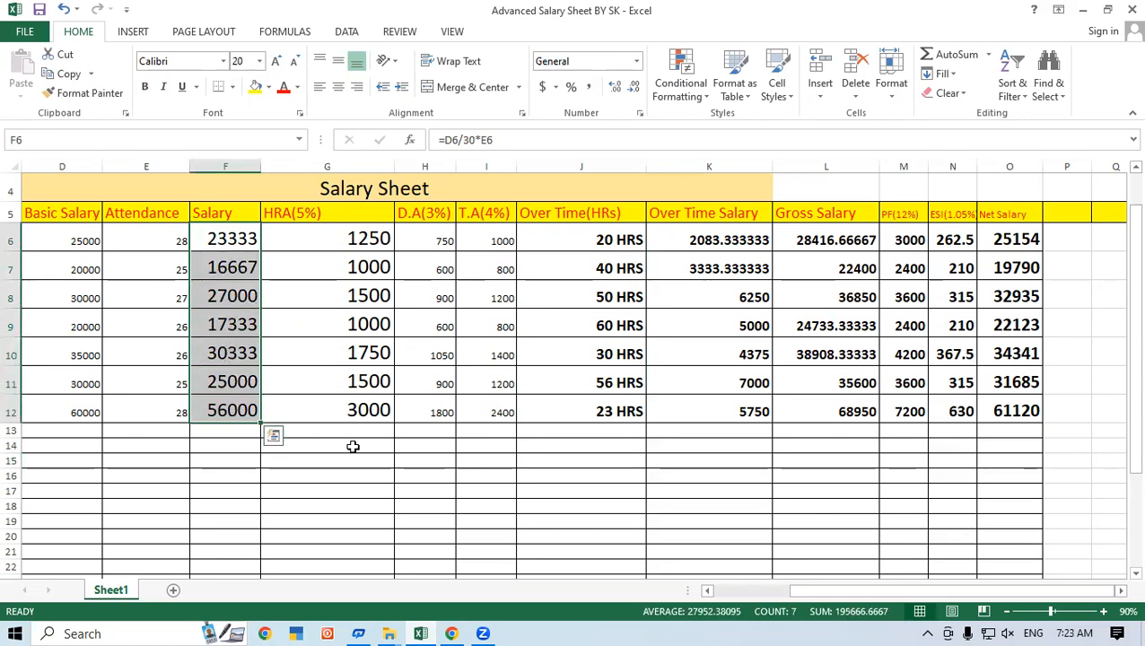
{"action": "left_click", "coordinate": [352, 447]}
{"action": "left_click_drag", "start_coordinate": [314, 237], "coordinate": [307, 411]}
{"action": "left_click_drag", "start_coordinate": [417, 240], "coordinate": [431, 411]}
{"action": "left_click_drag", "start_coordinate": [501, 241], "coordinate": [481, 410]}
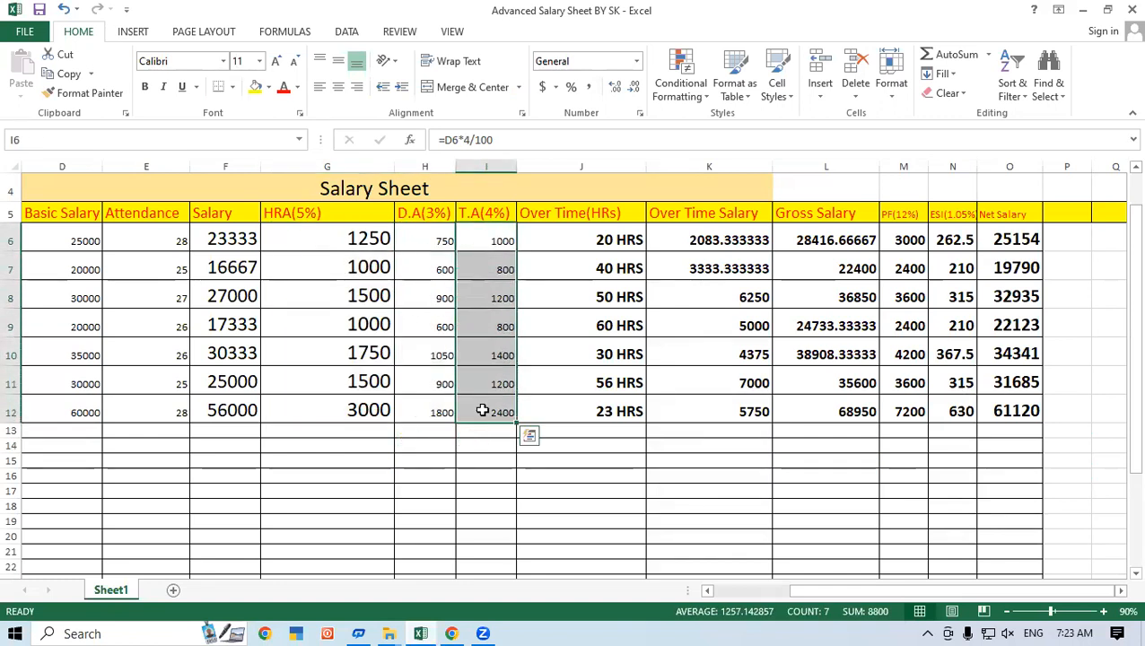
{"action": "left_click", "coordinate": [604, 434]}
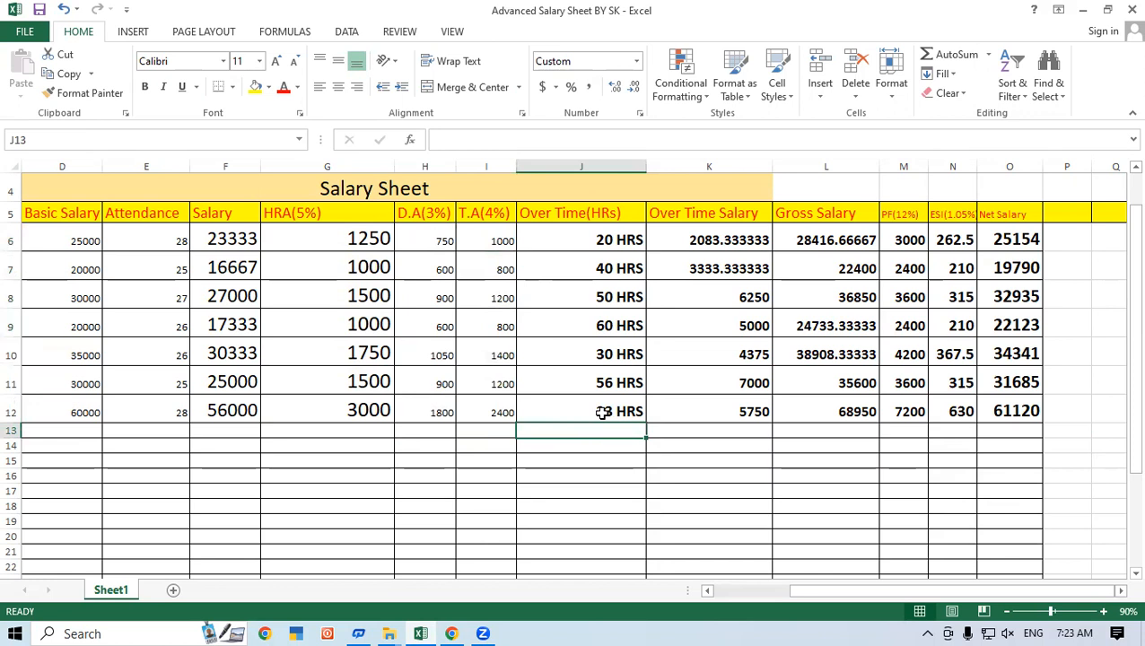
{"action": "left_click", "coordinate": [568, 239]}
{"action": "left_click_drag", "start_coordinate": [568, 239], "coordinate": [564, 409]}
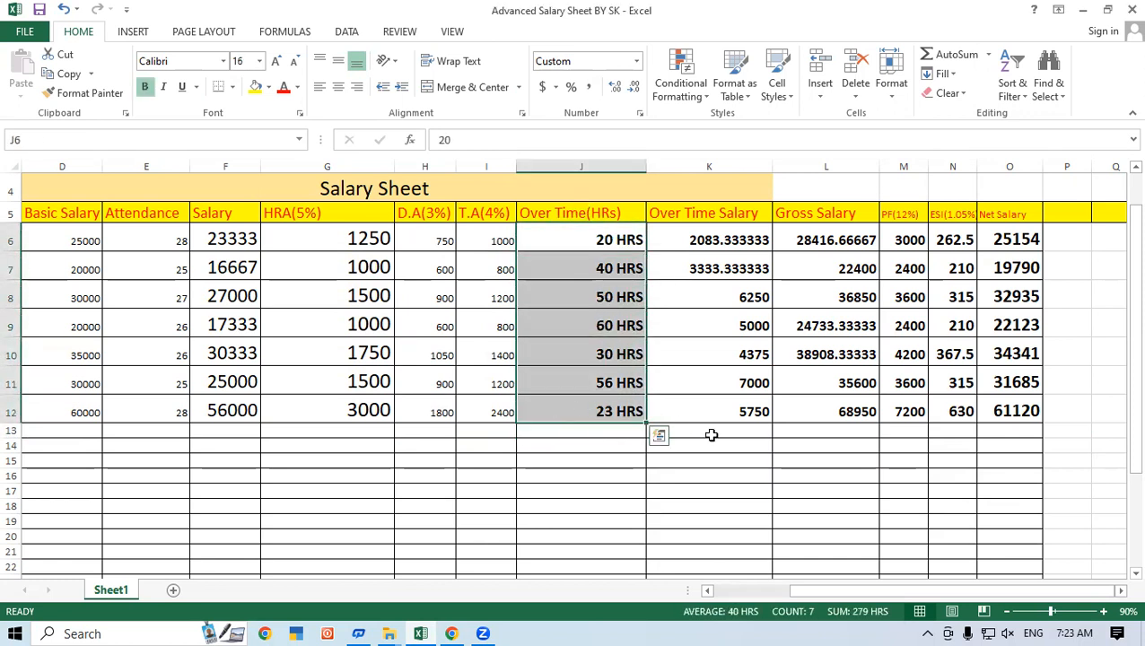
{"action": "left_click", "coordinate": [710, 434]}
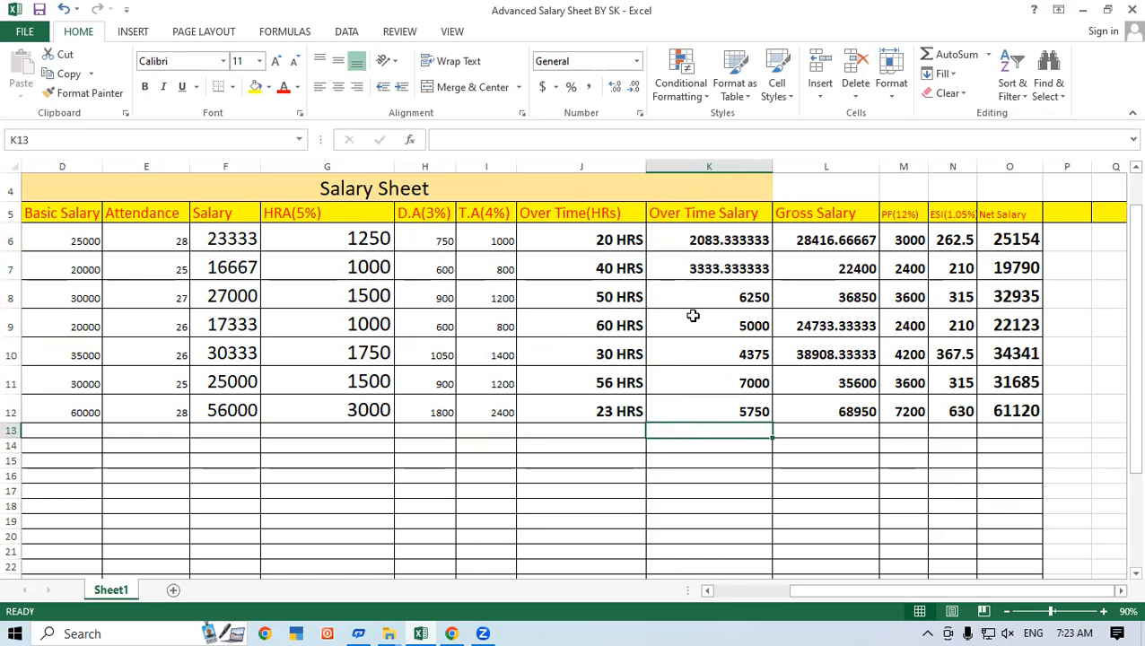
- Clear the Over Time Salary values and enter the formula =D6/30/8*J6 in K6
{"action": "left_click_drag", "start_coordinate": [715, 431], "coordinate": [707, 241]}
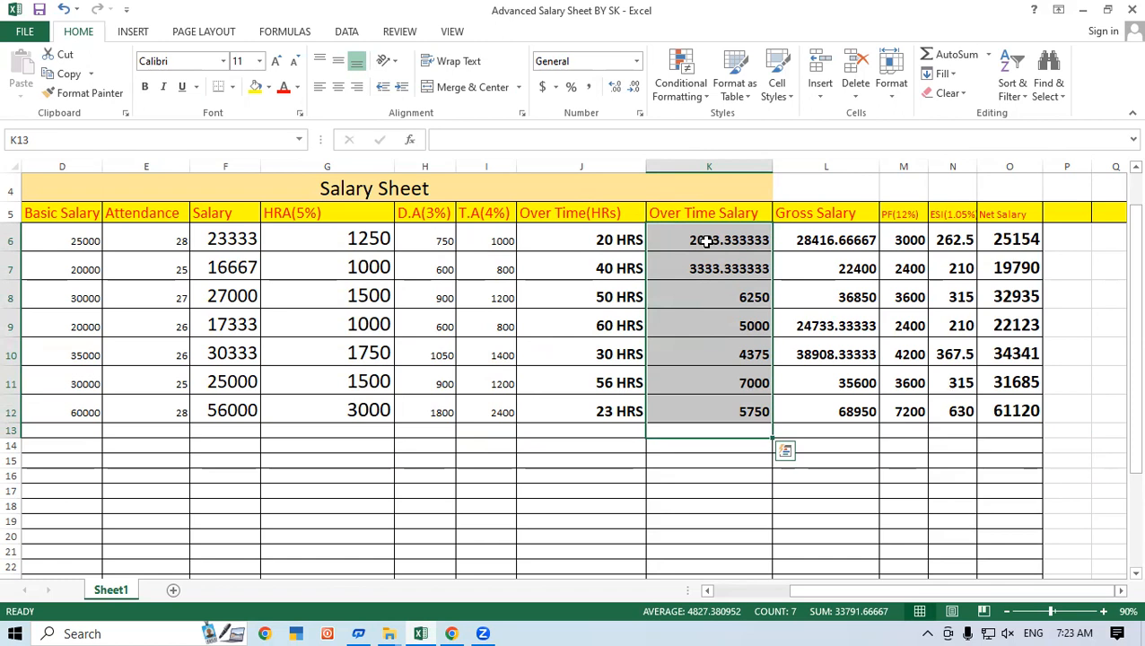
{"action": "key", "text": "Delete"}
{"action": "left_click", "coordinate": [672, 238]}
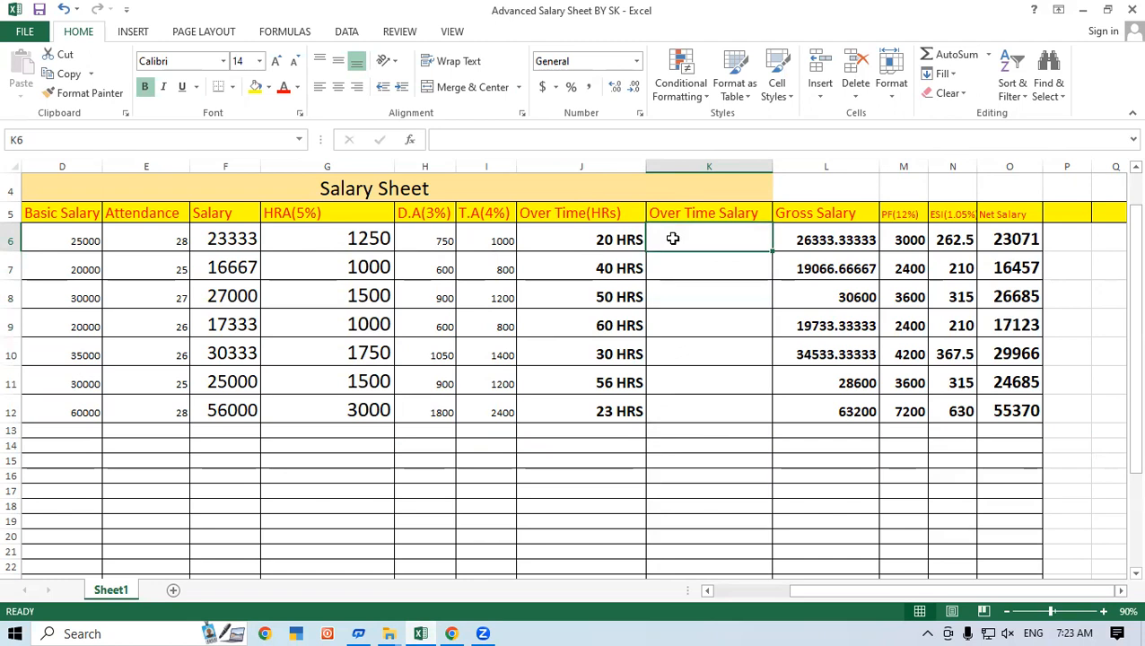
{"action": "type", "text": "="}
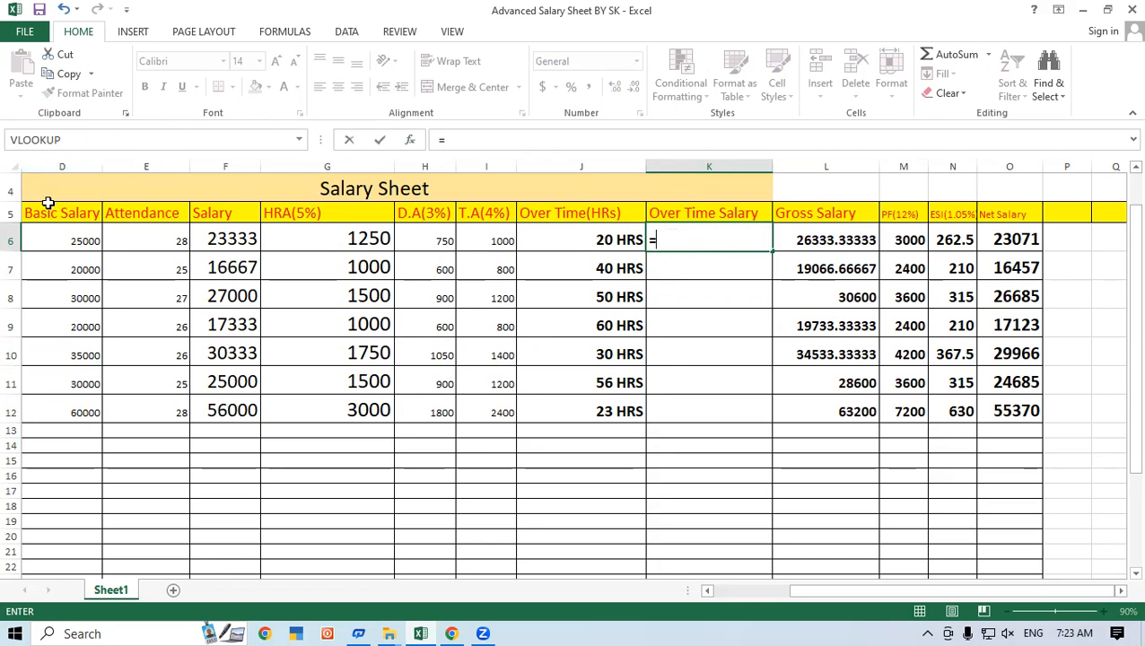
{"action": "left_click", "coordinate": [54, 240]}
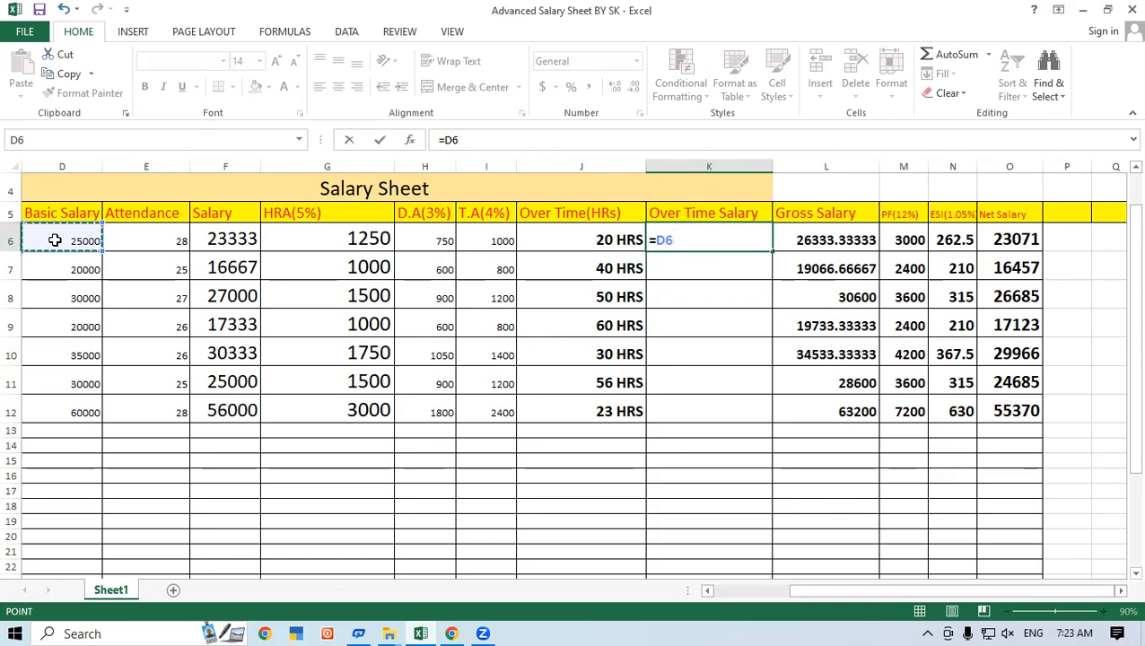
{"action": "type", "text": "/"}
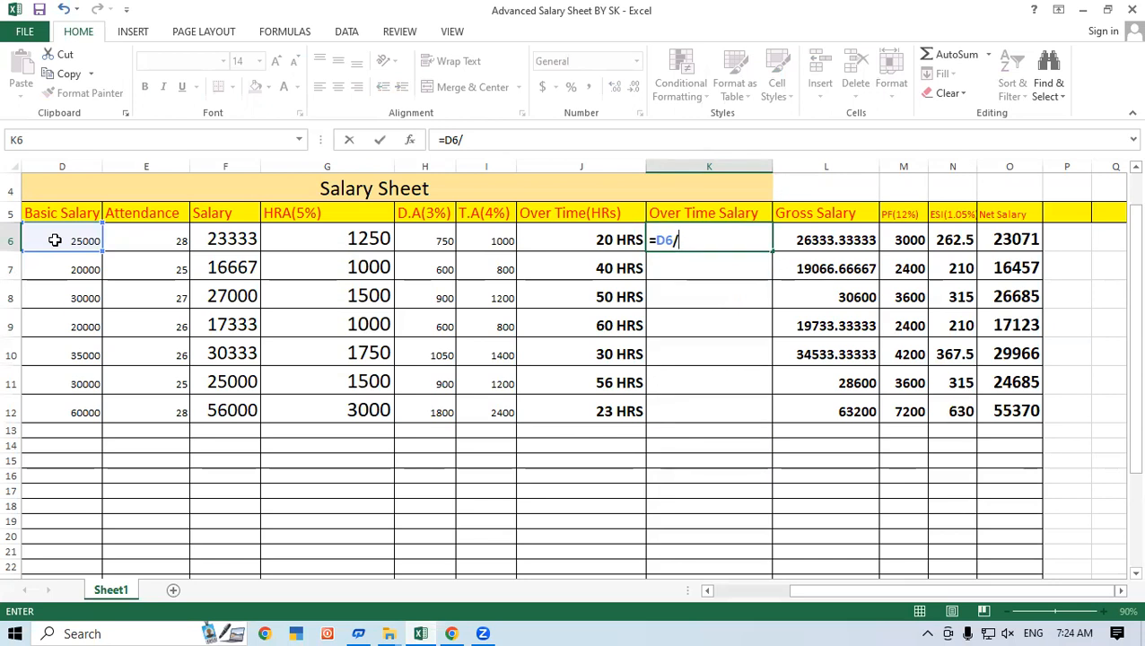
{"action": "type", "text": "30"}
{"action": "type", "text": "/8"}
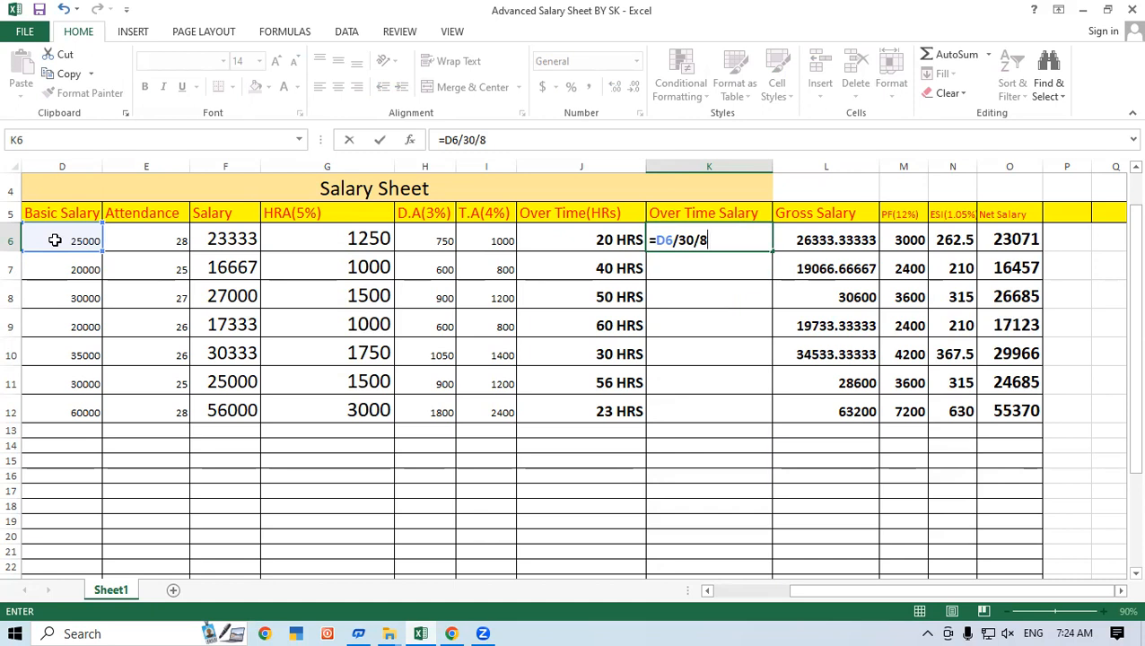
{"action": "type", "text": "*"}
{"action": "left_click", "coordinate": [574, 239]}
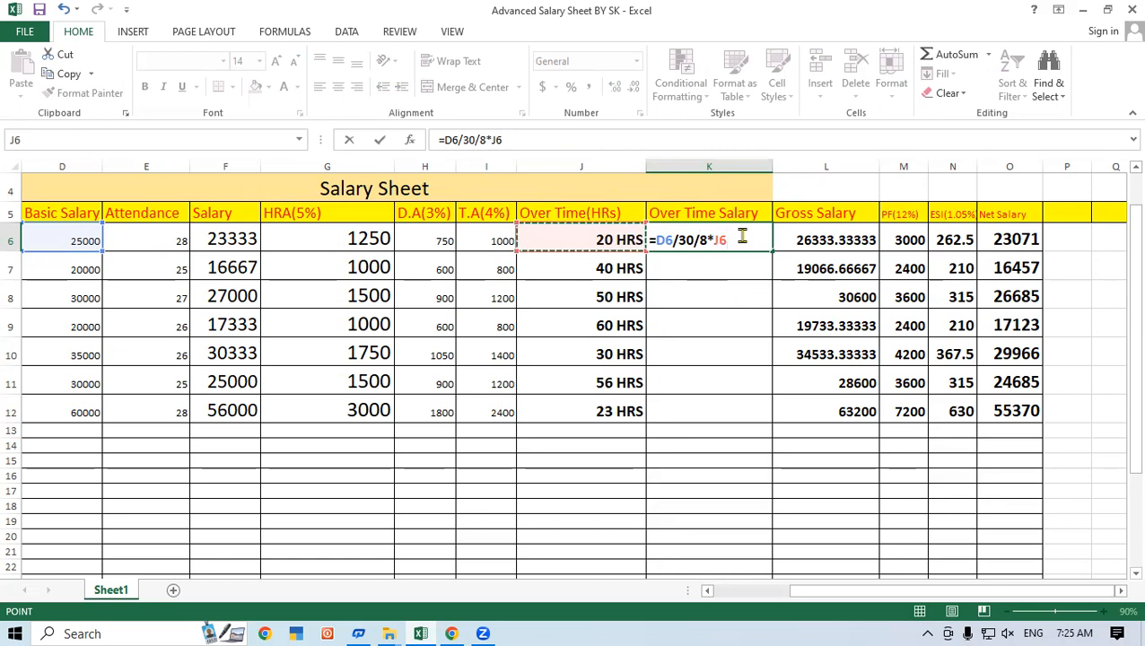
{"action": "key", "text": "Return"}
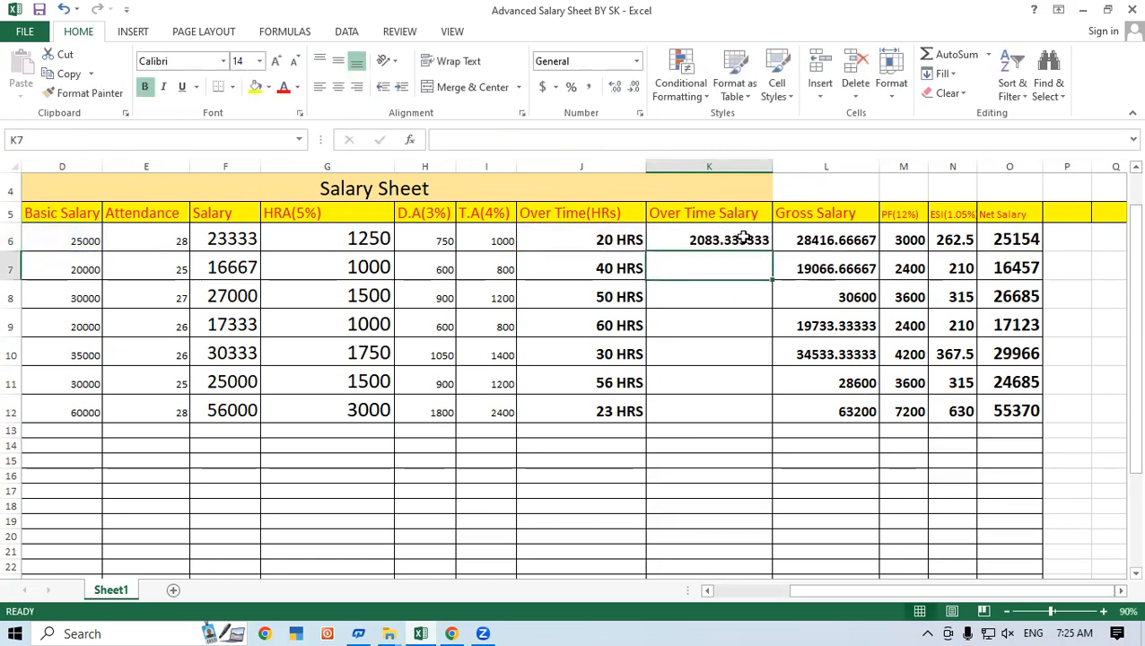
- Fill the Over Time Salary formula from K6 down to K12
{"action": "left_click", "coordinate": [744, 238]}
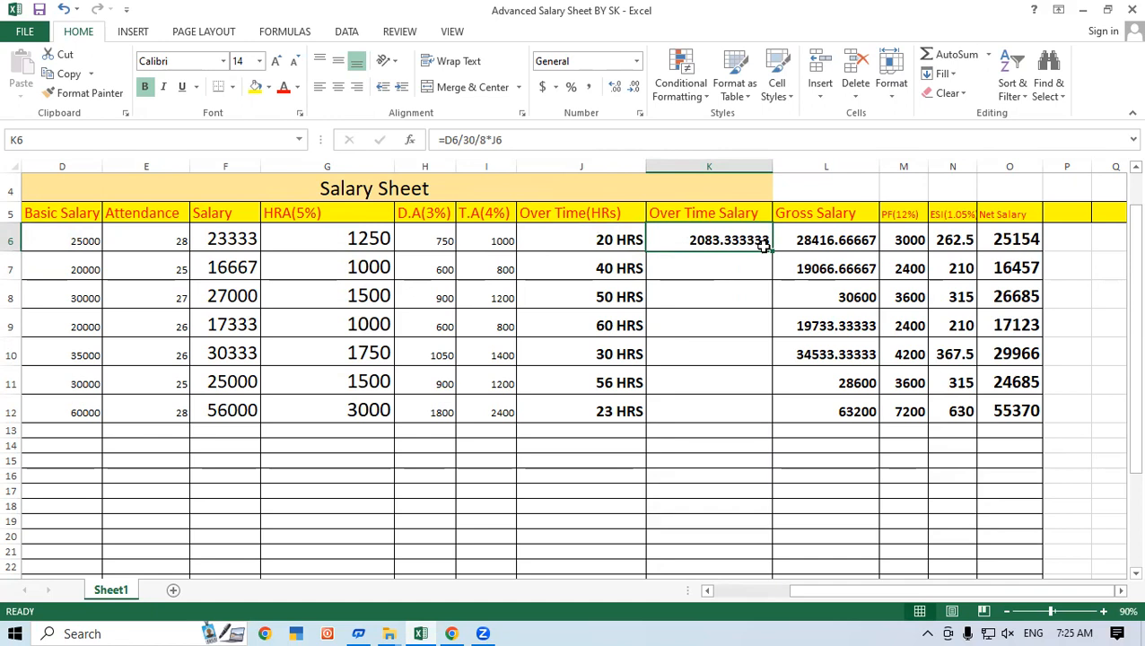
{"action": "left_click_drag", "start_coordinate": [771, 251], "coordinate": [788, 427]}
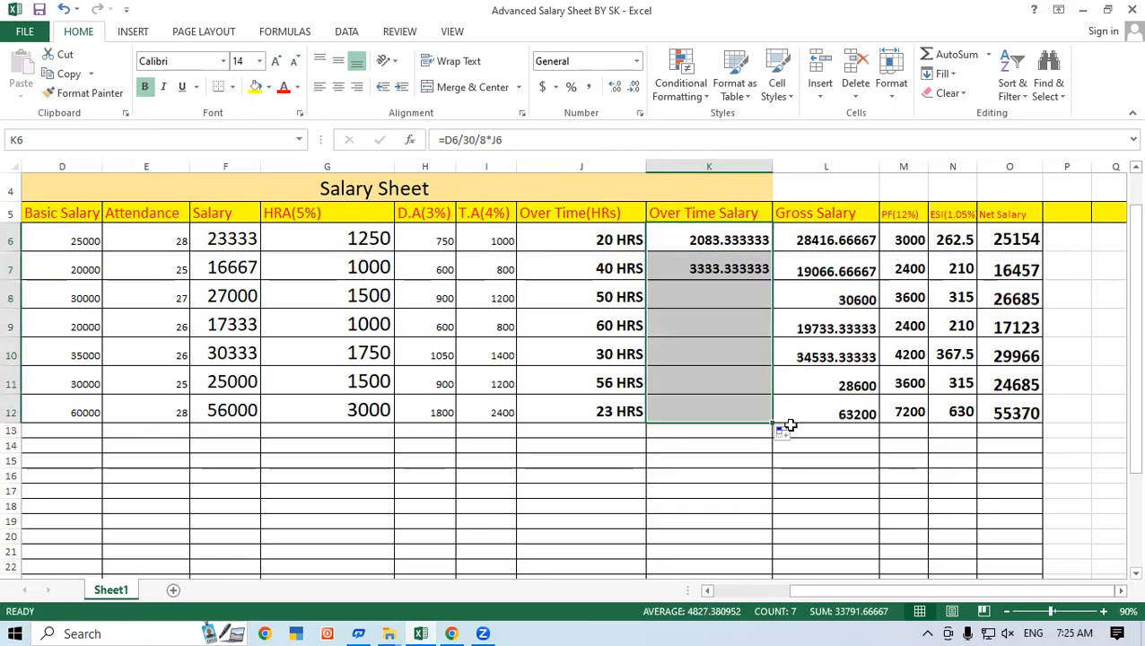
{"action": "left_click", "coordinate": [704, 446]}
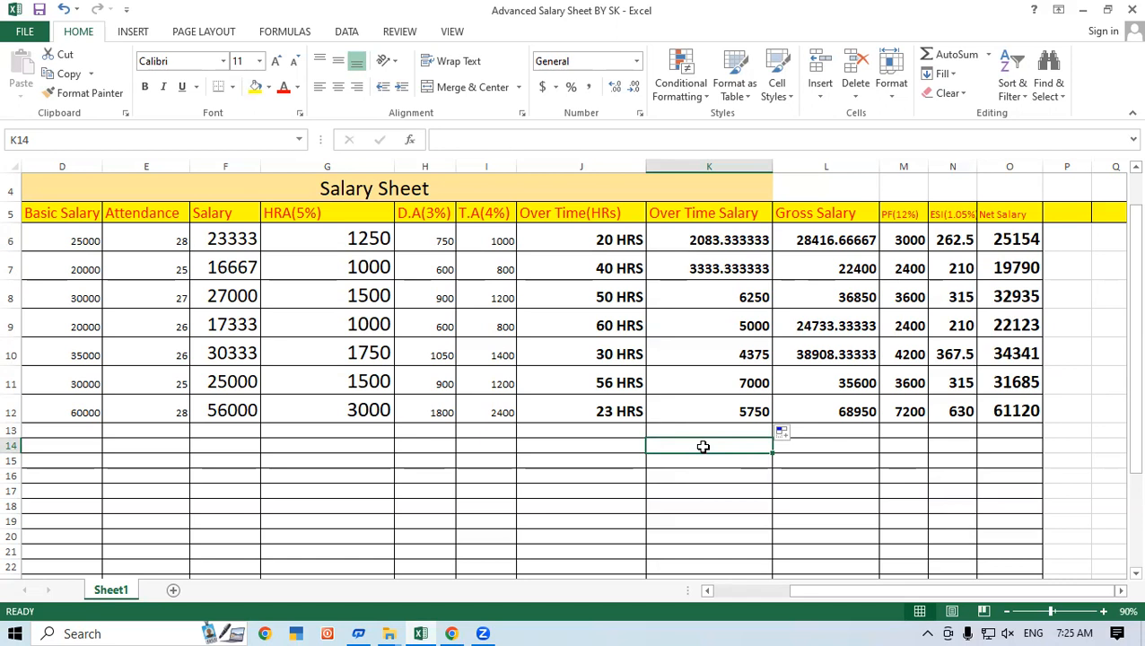
- Set the first employee's overtime hours in J6 to 4
{"action": "left_click", "coordinate": [593, 239]}
{"action": "type", "text": "4"}
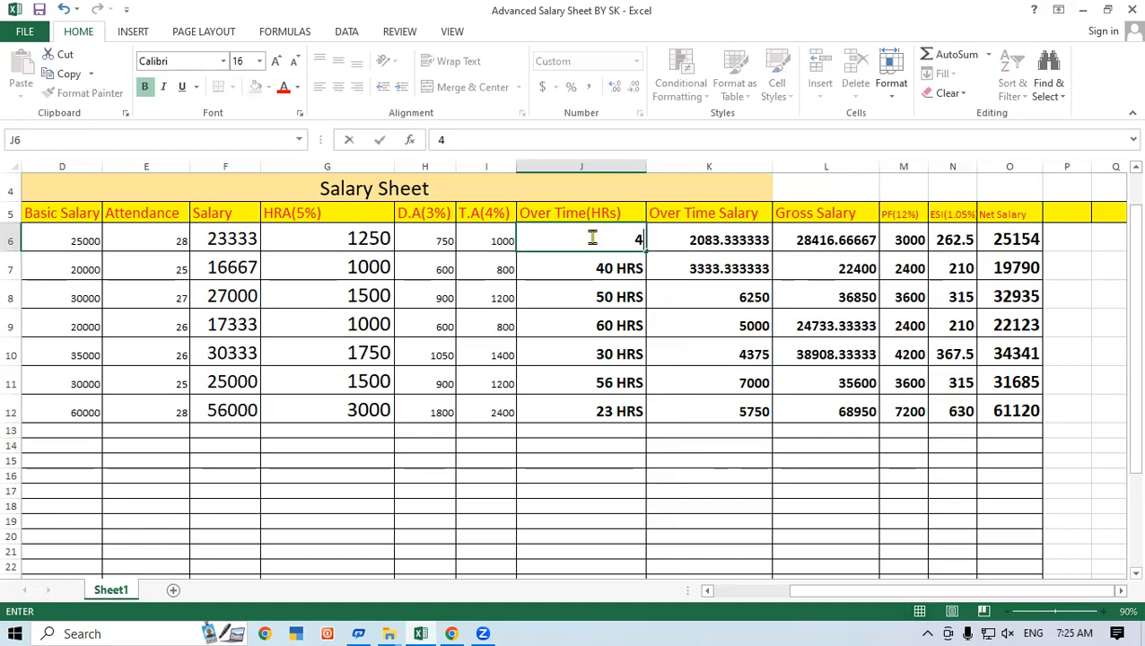
{"action": "key", "text": "Return"}
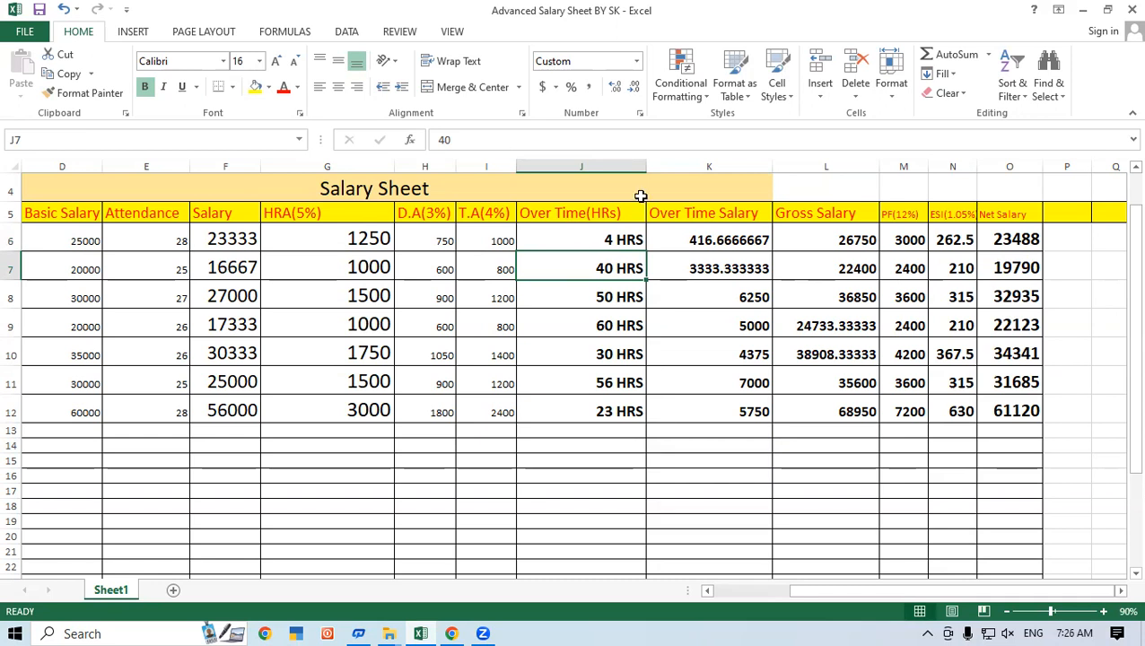
- Clear the Over Time Salary formulas in K6:K12
{"action": "left_click", "coordinate": [627, 443]}
{"action": "left_click_drag", "start_coordinate": [727, 240], "coordinate": [723, 403]}
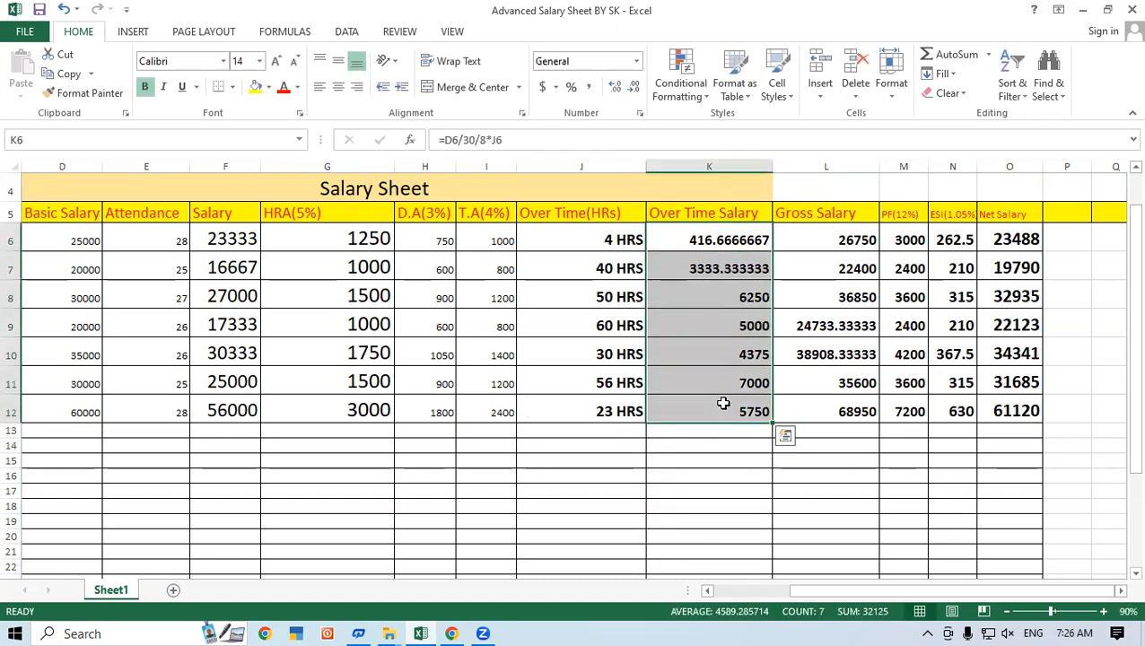
{"action": "key", "text": "Delete"}
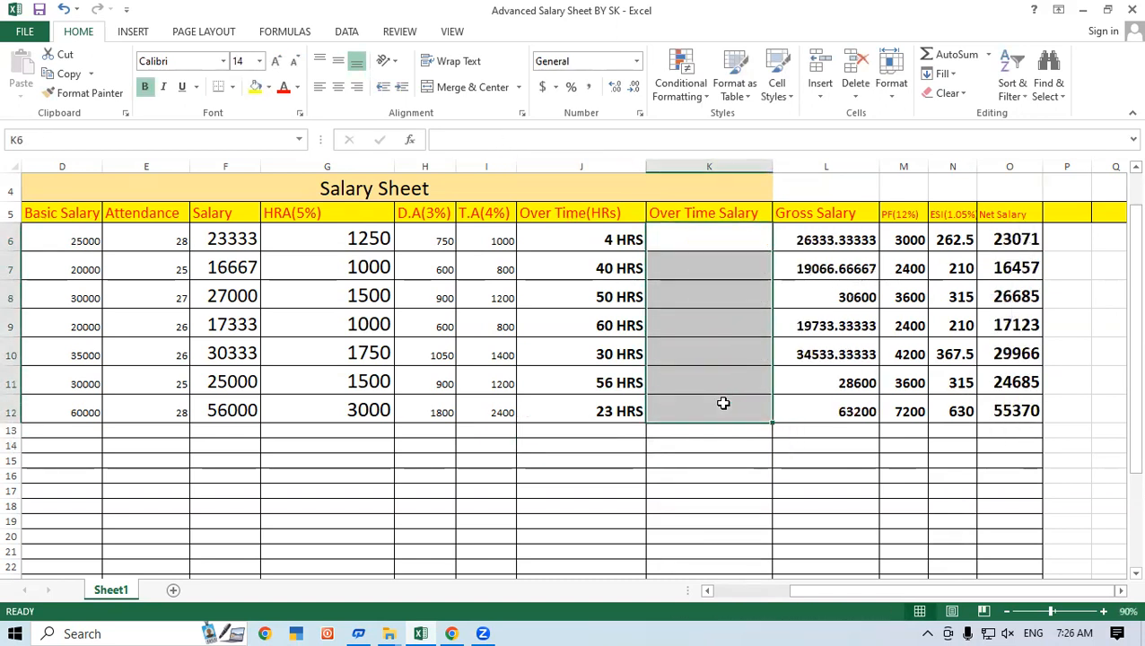
{"action": "left_click", "coordinate": [741, 475]}
- Enter the overtime formula =D6/30/8*J6 in K6, dividing basic salary by 30 days and 8 hours and multiplying by overtime hours
{"action": "double_click", "coordinate": [683, 239]}
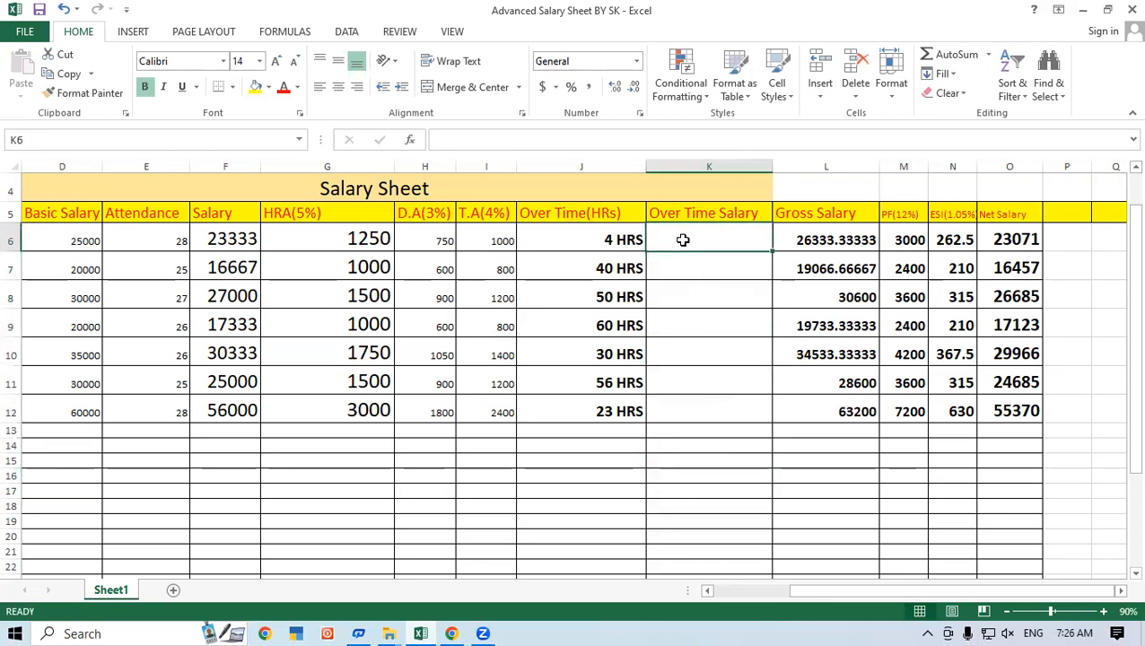
{"action": "type", "text": "="}
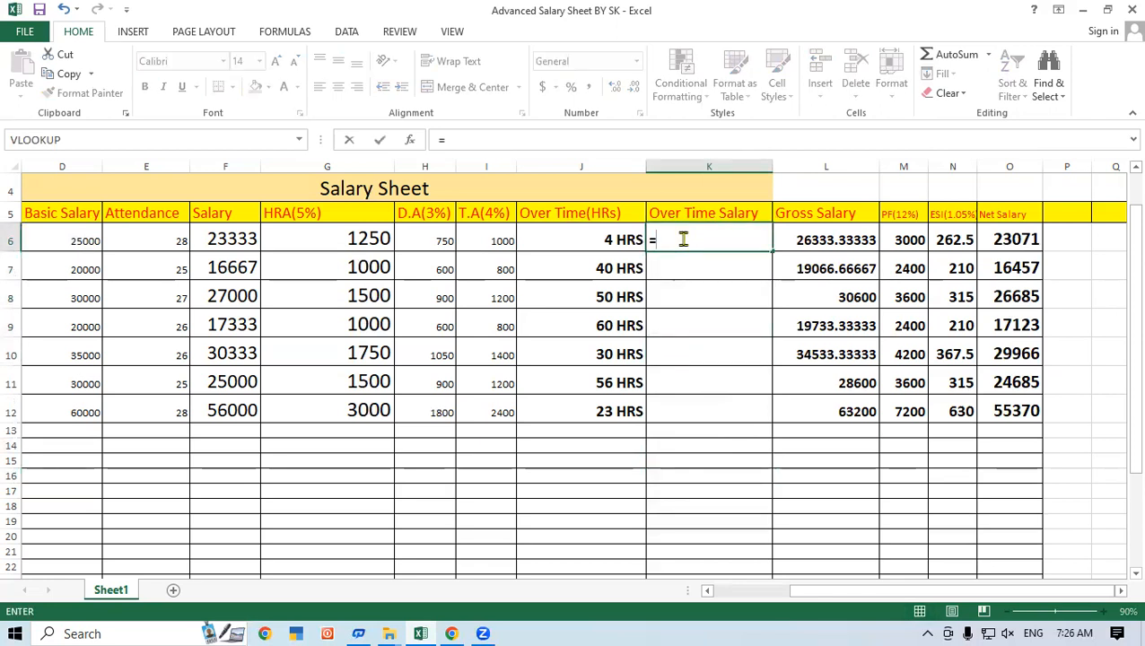
{"action": "left_click", "coordinate": [67, 242]}
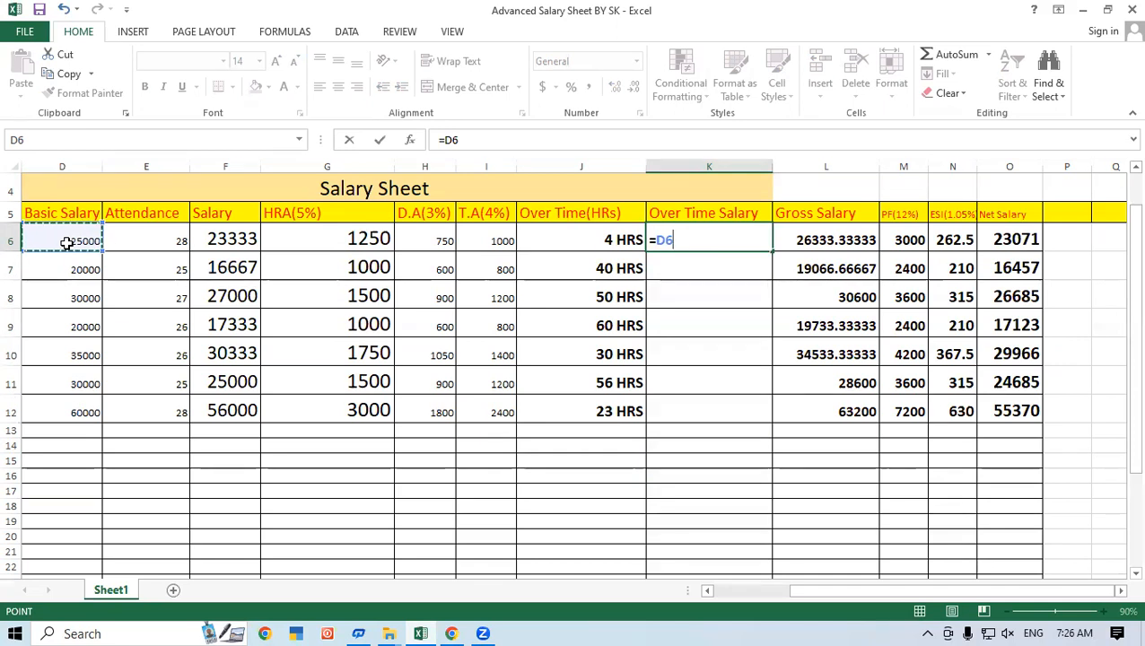
{"action": "type", "text": "/"}
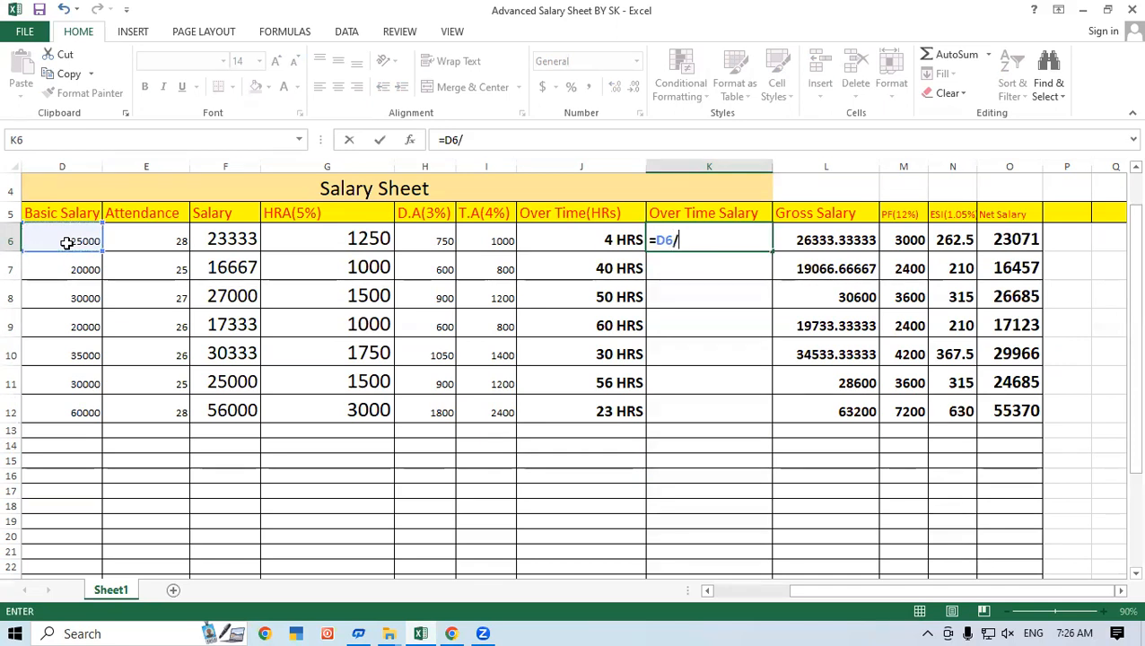
{"action": "type", "text": "30/8"}
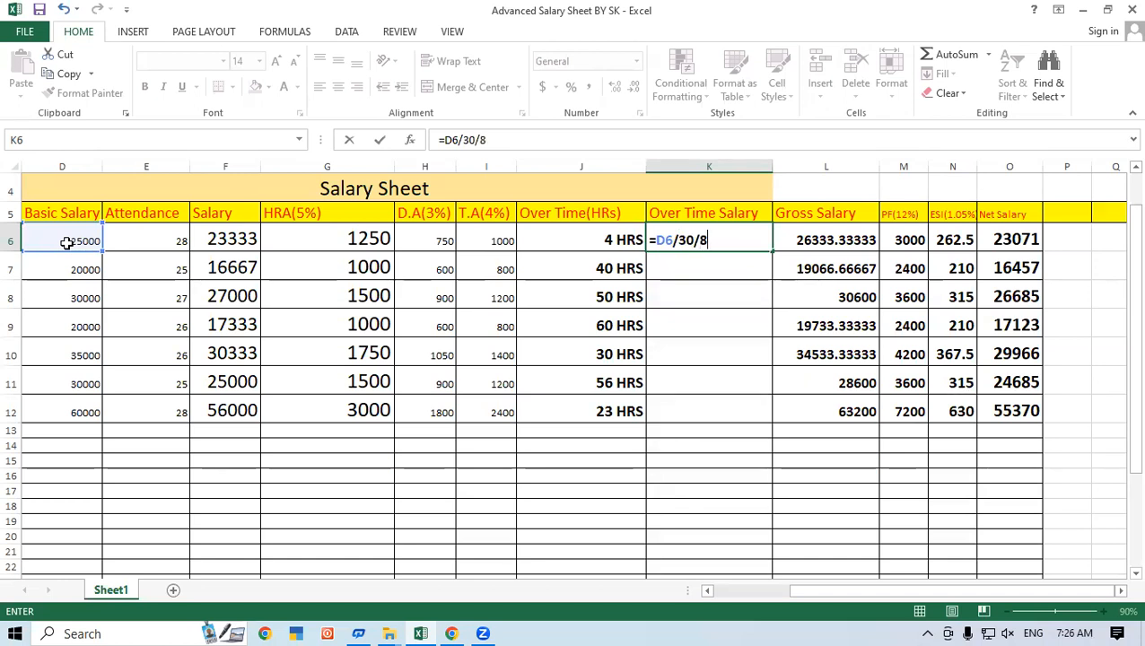
{"action": "type", "text": "*"}
{"action": "left_click", "coordinate": [572, 230]}
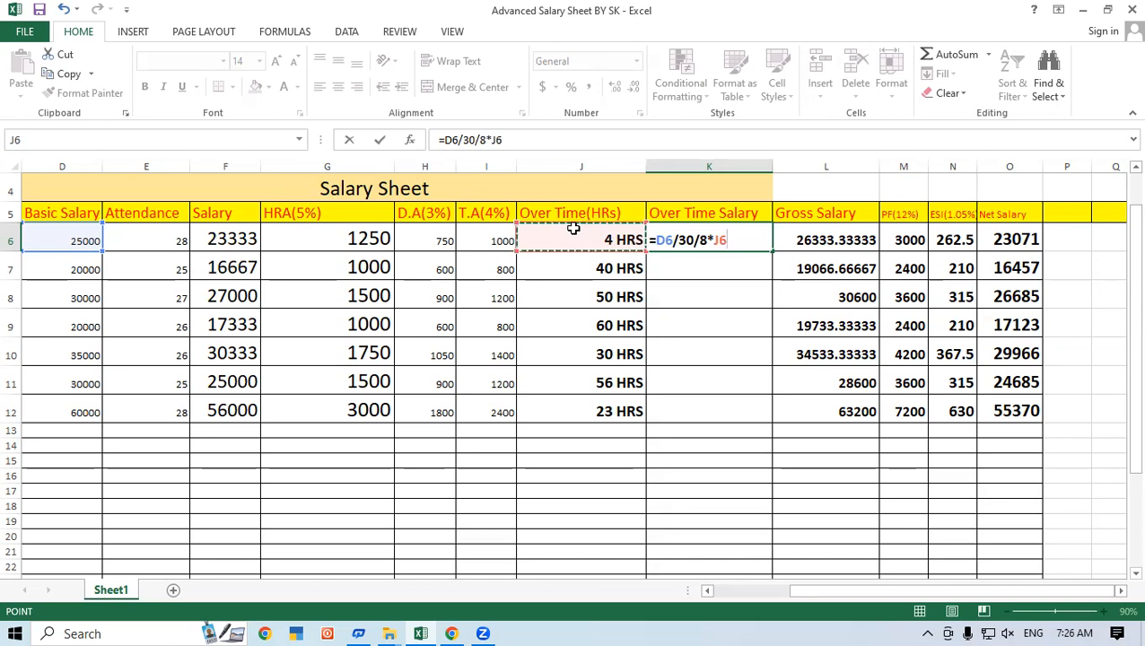
{"action": "key", "text": "Return"}
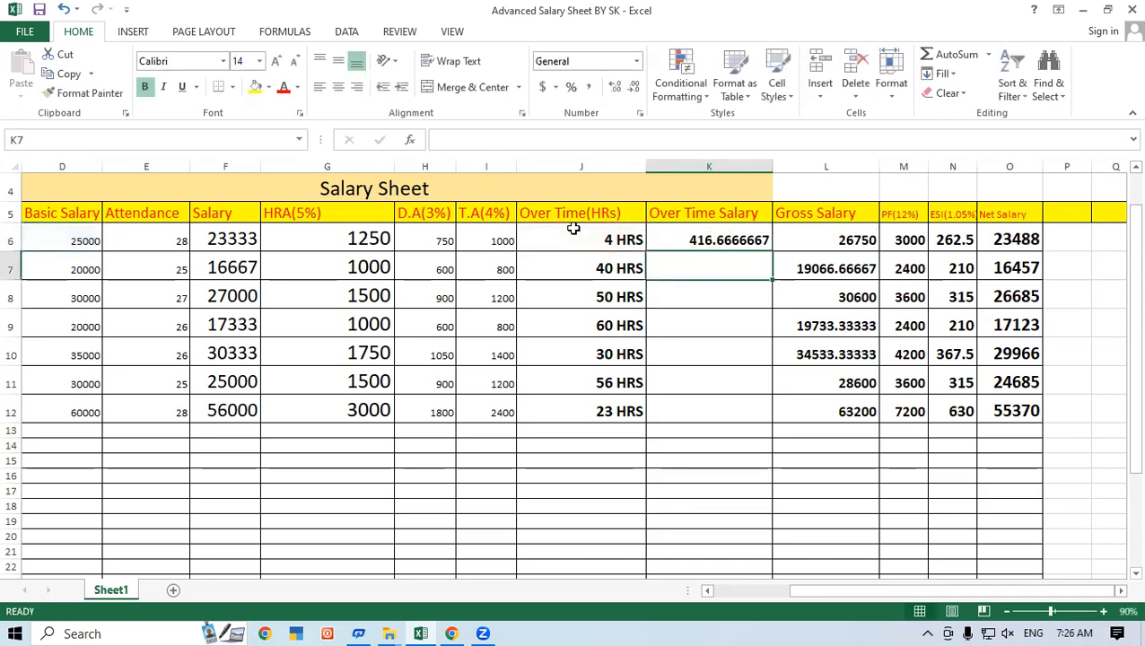
- Copy the overtime formula from K6 down through K13 and select K13
{"action": "left_click", "coordinate": [765, 237]}
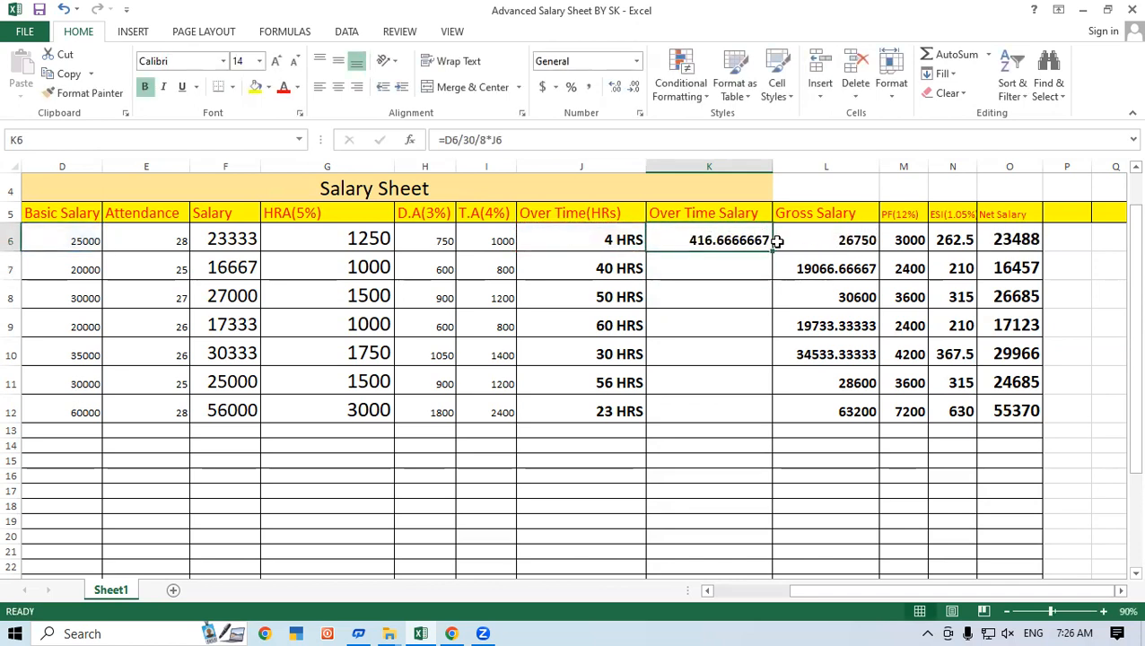
{"action": "left_click_drag", "start_coordinate": [776, 241], "coordinate": [789, 431]}
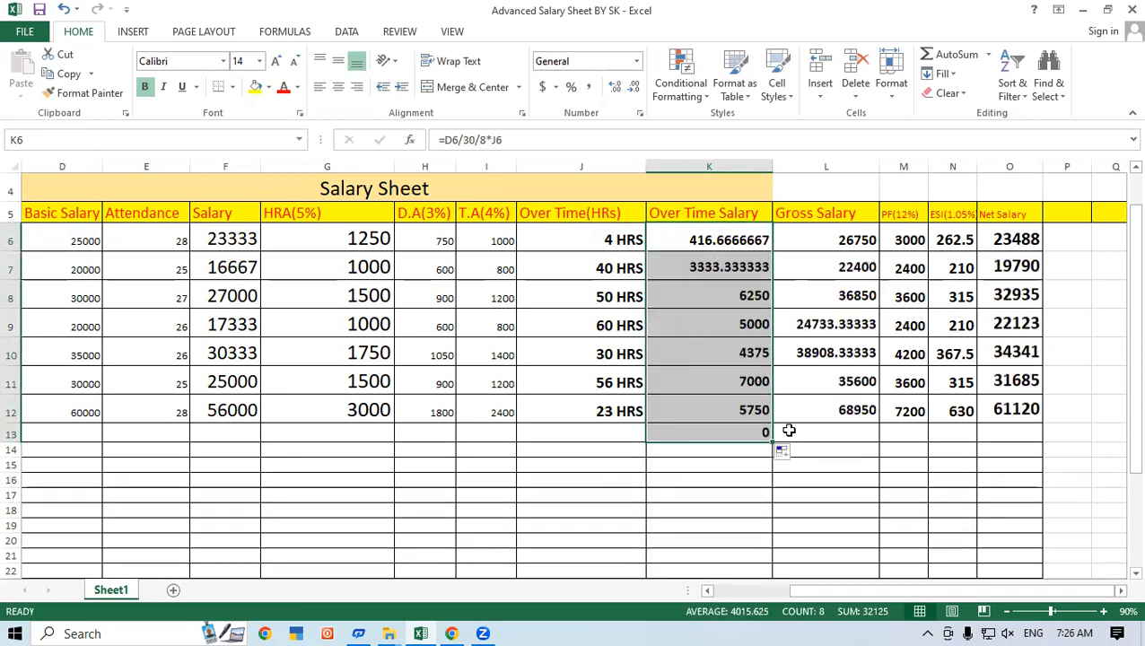
{"action": "left_click", "coordinate": [737, 430]}
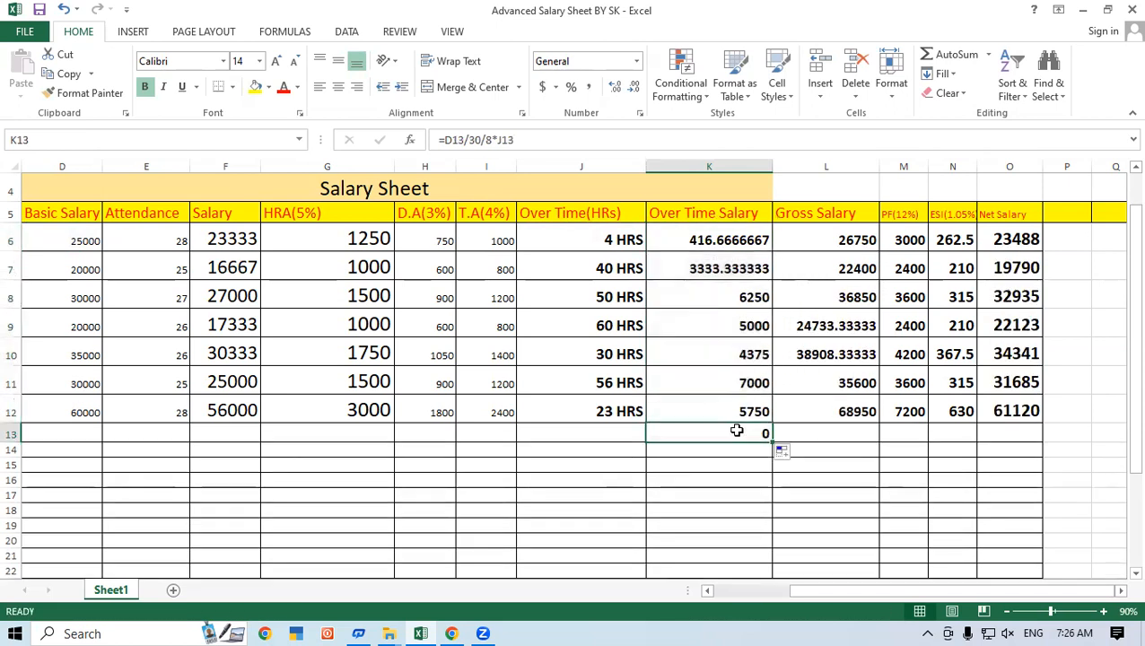
- Clear the extra Over Time Salary formula from K13 and select K6
{"action": "key", "text": "Delete"}
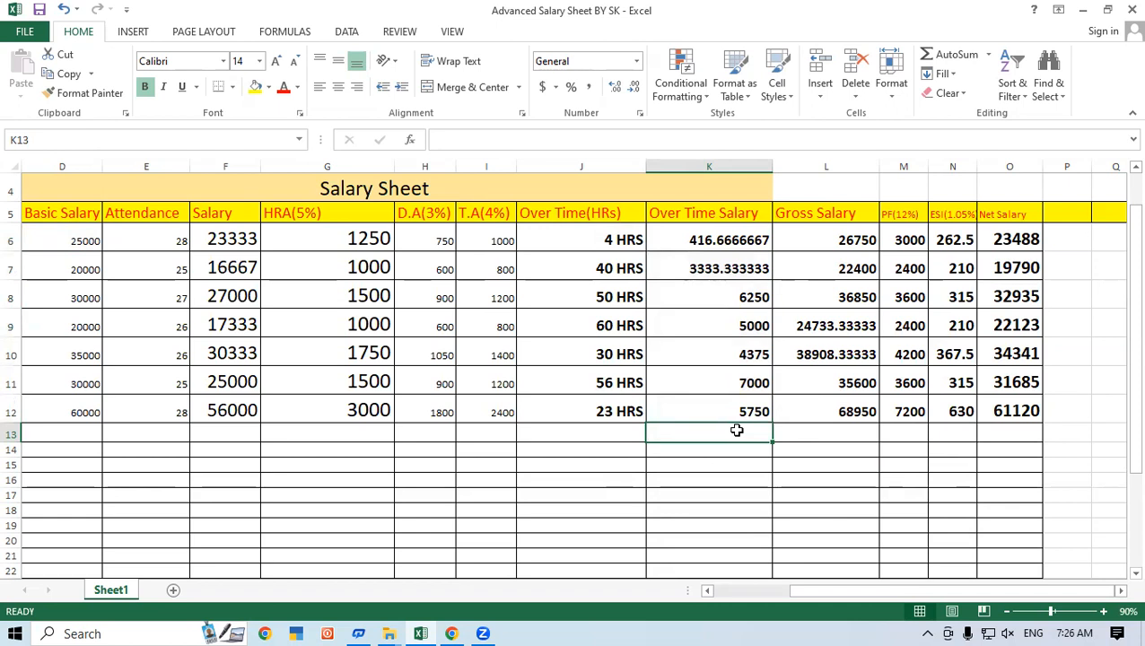
{"action": "left_click", "coordinate": [708, 237]}
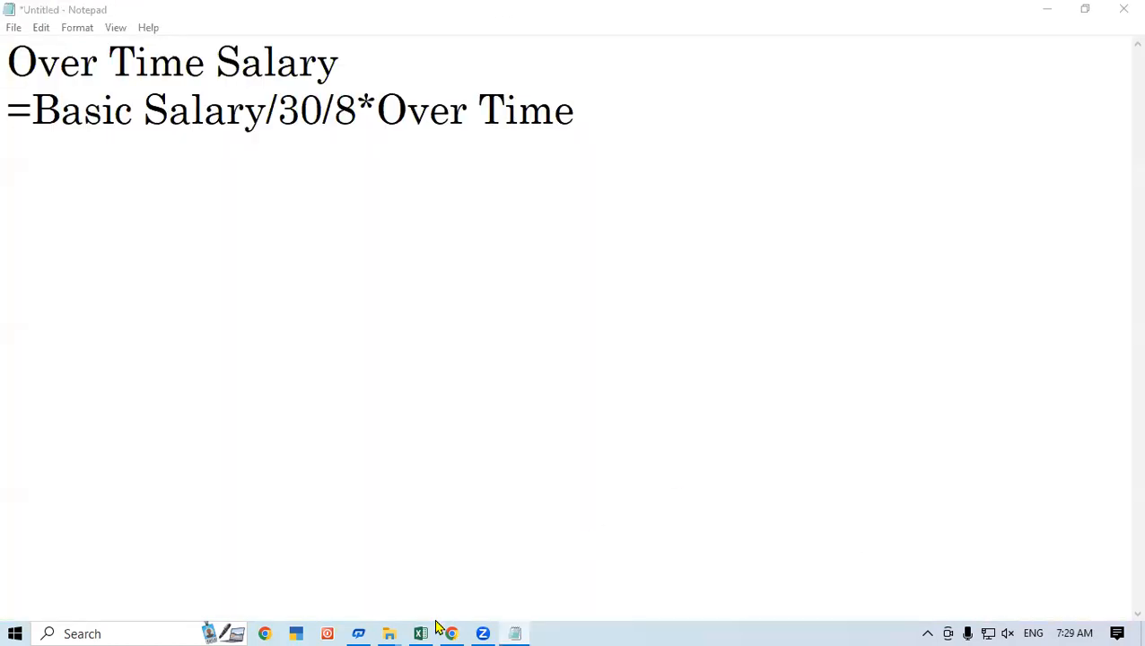
- Switch from Notepad to the Excel salary sheet and clear the Gross Salary, PF, ESI and Net Salary values in L6:O12
{"action": "left_click", "coordinate": [422, 634]}
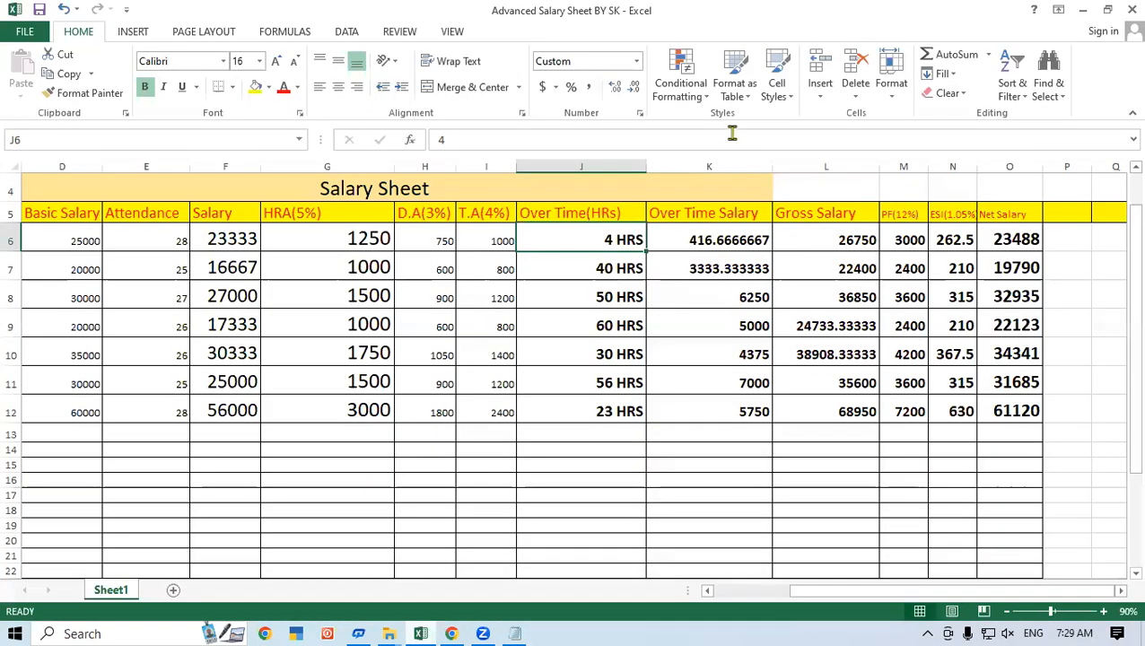
{"action": "left_click", "coordinate": [818, 213]}
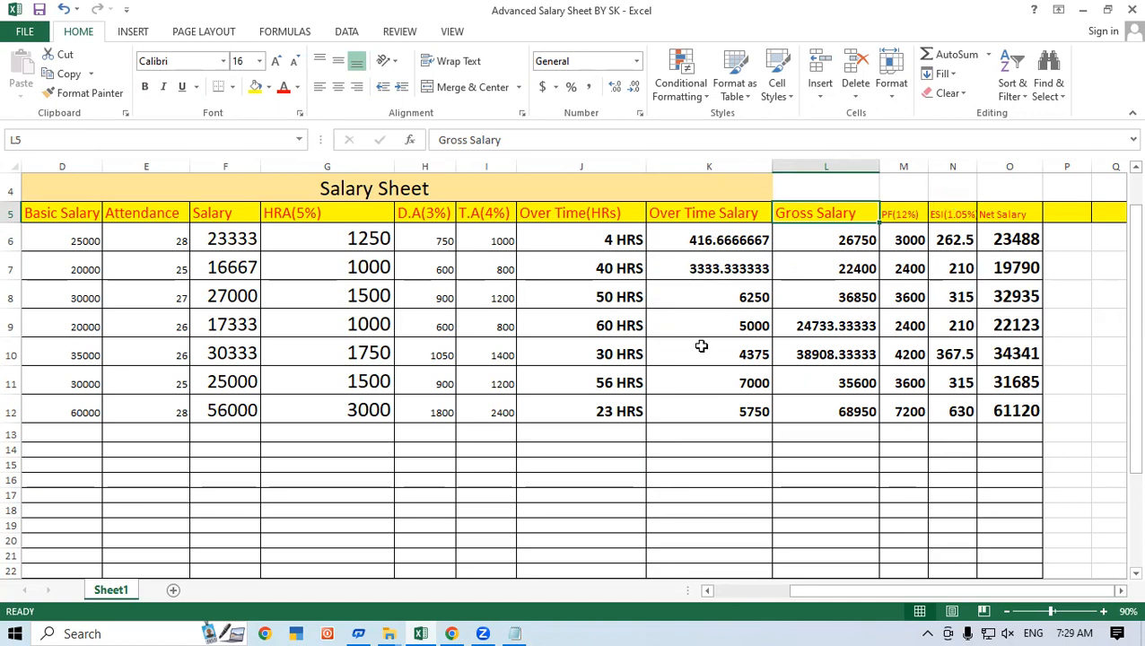
{"action": "left_click", "coordinate": [833, 453]}
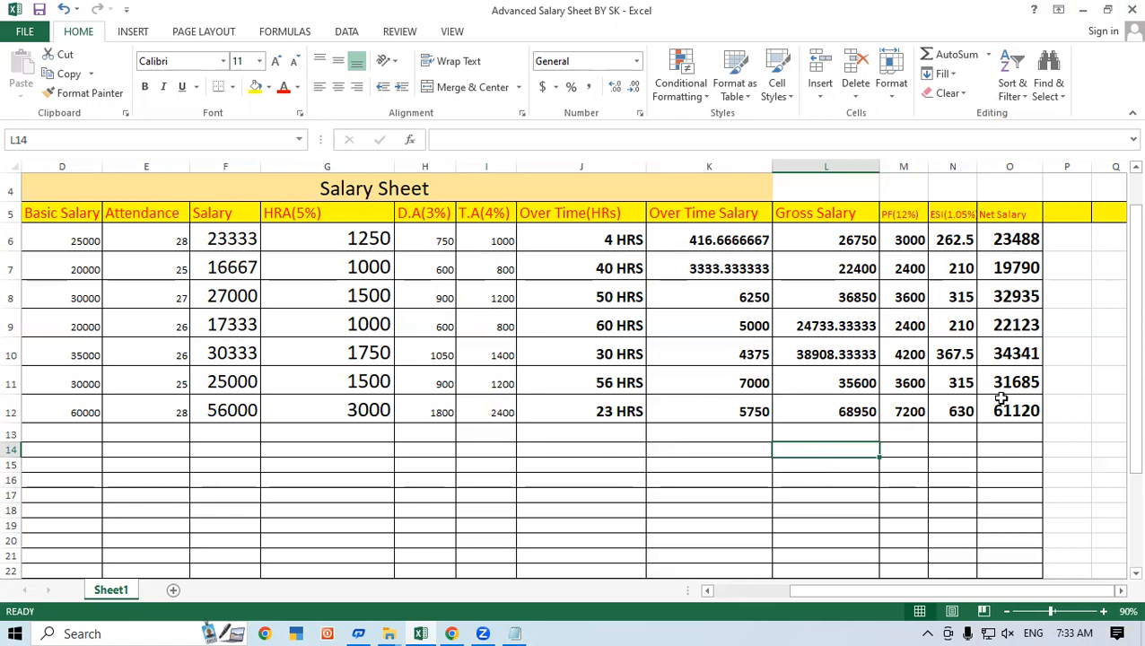
{"action": "left_click", "coordinate": [863, 246]}
{"action": "left_click_drag", "start_coordinate": [864, 246], "coordinate": [1020, 409]}
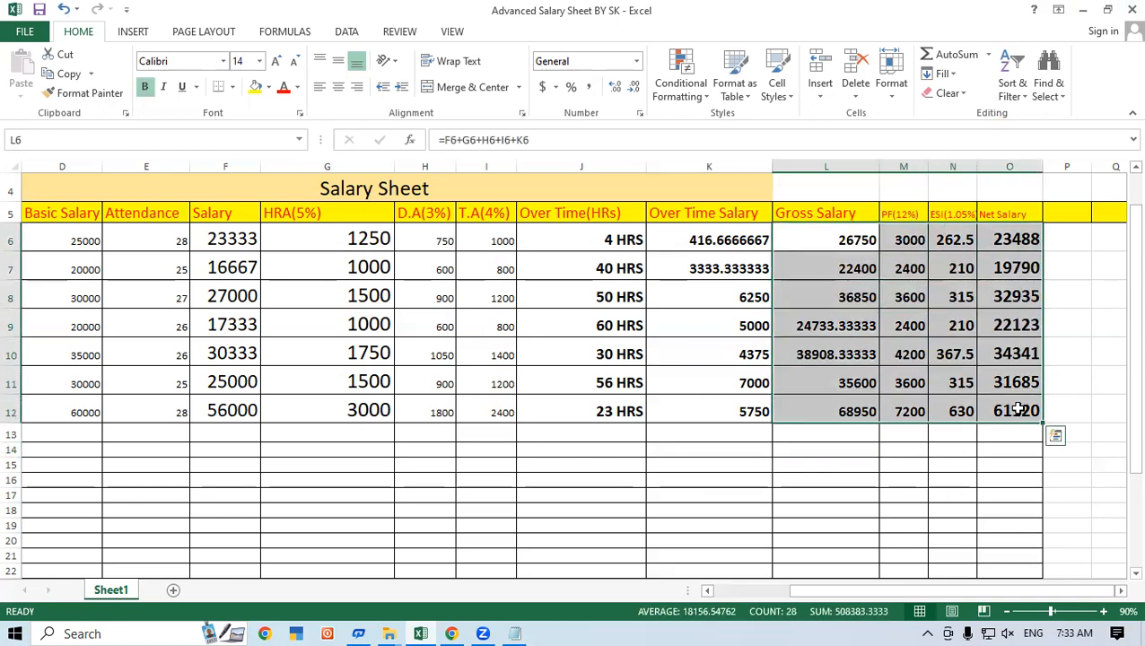
{"action": "key", "text": "Delete"}
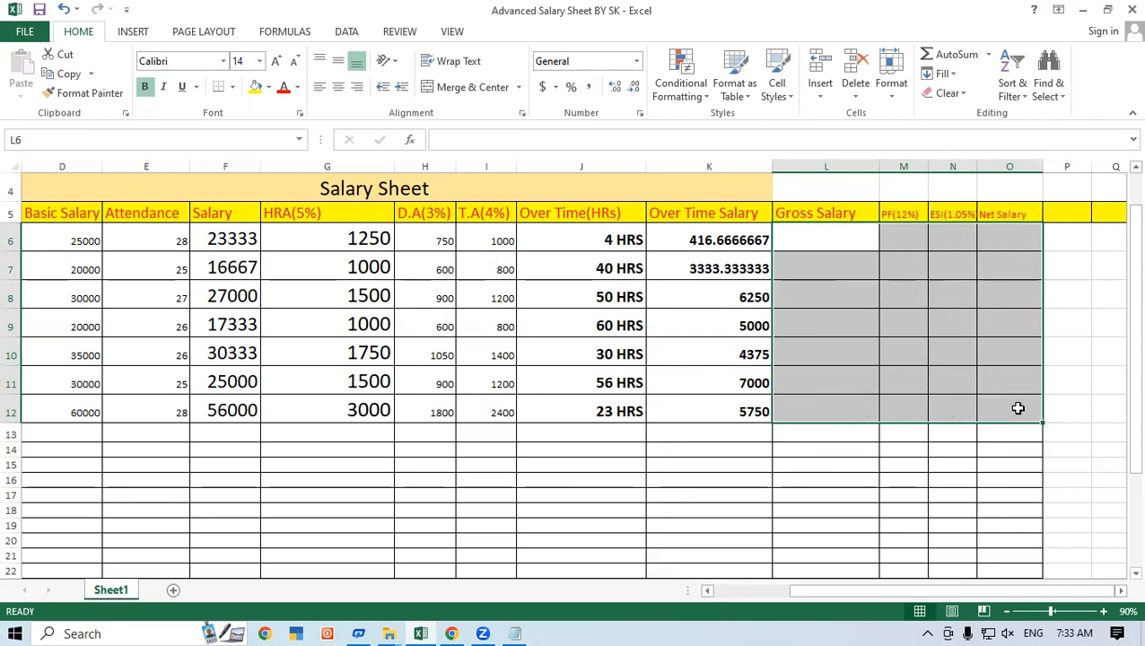
- Enter the gross salary formula =F6+G6+H6+I6+K6 in L6 and copy it down through L12
{"action": "left_click", "coordinate": [817, 244]}
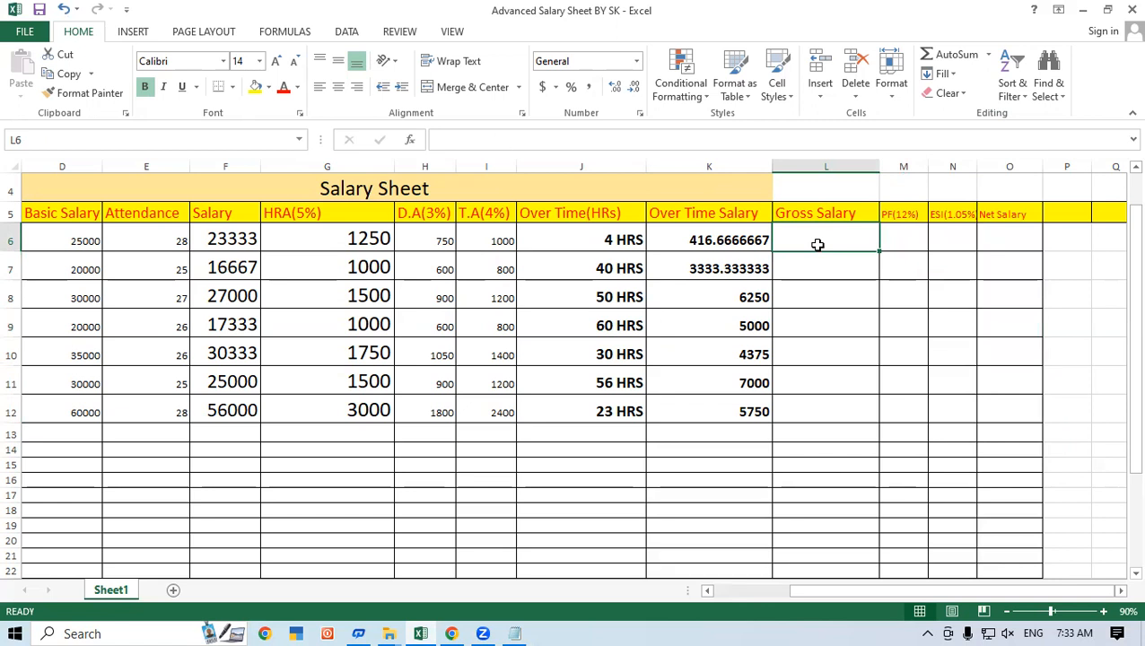
{"action": "type", "text": "="}
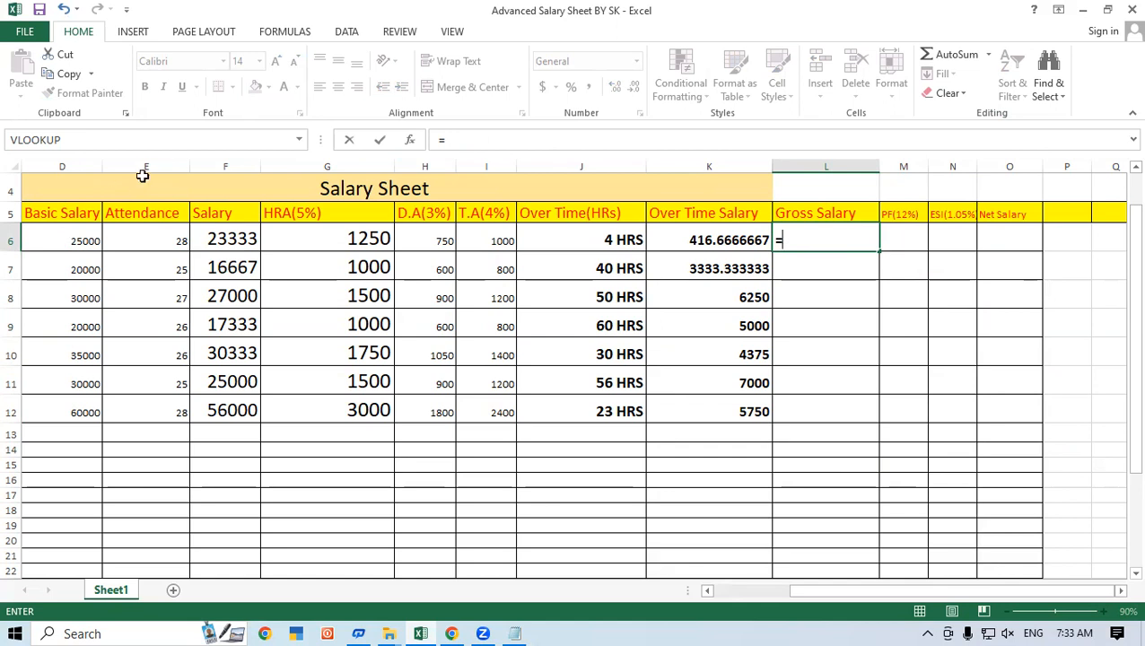
{"action": "left_click", "coordinate": [225, 238]}
{"action": "type", "text": "+"}
{"action": "left_click", "coordinate": [336, 242]}
{"action": "type", "text": "+"}
{"action": "left_click", "coordinate": [434, 241]}
{"action": "type", "text": "+"}
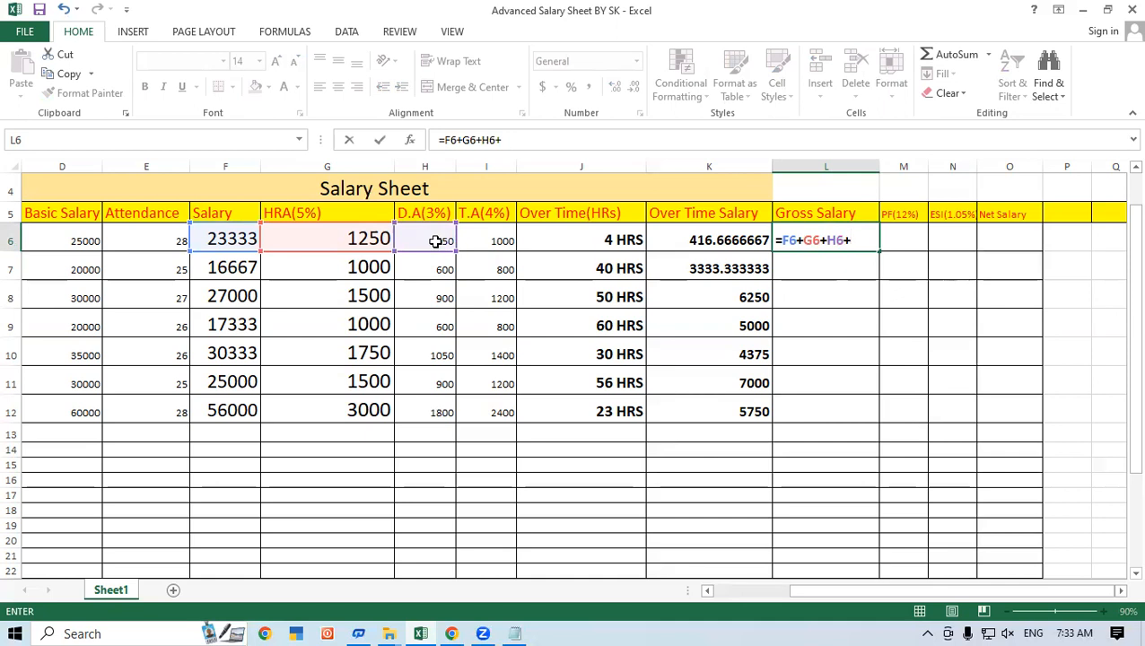
{"action": "scroll", "coordinate": [437, 243], "scroll_direction": "up", "scroll_amount": 1}
{"action": "left_click", "coordinate": [492, 294]}
{"action": "type", "text": "+"}
{"action": "left_click", "coordinate": [734, 288]}
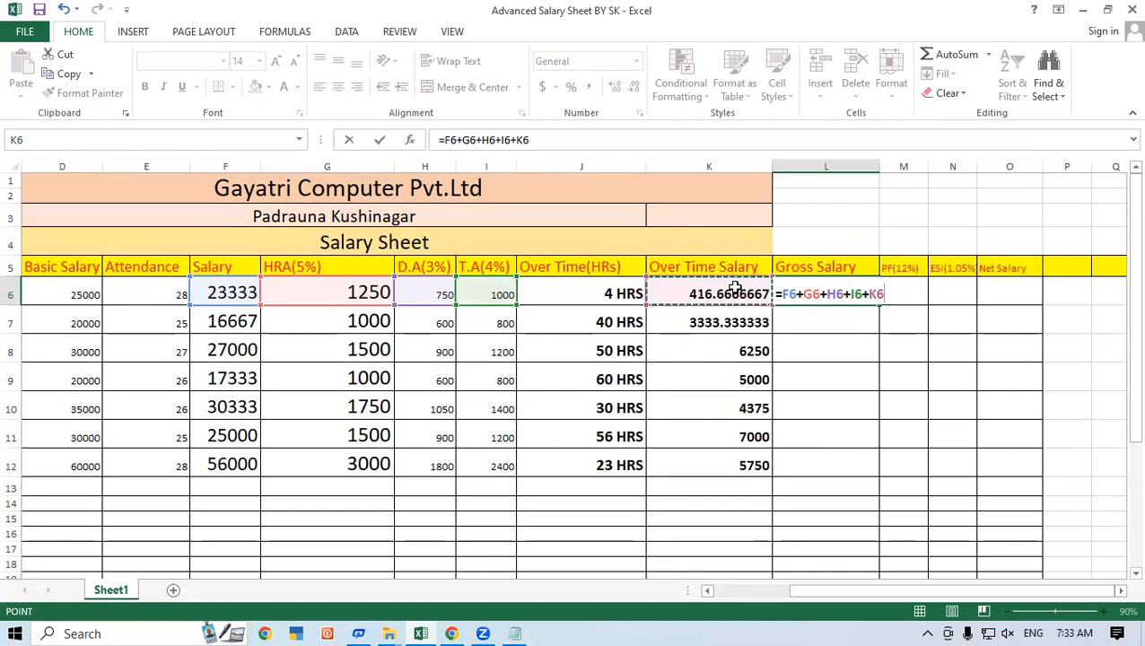
{"action": "key", "text": "Return"}
{"action": "left_click", "coordinate": [846, 289]}
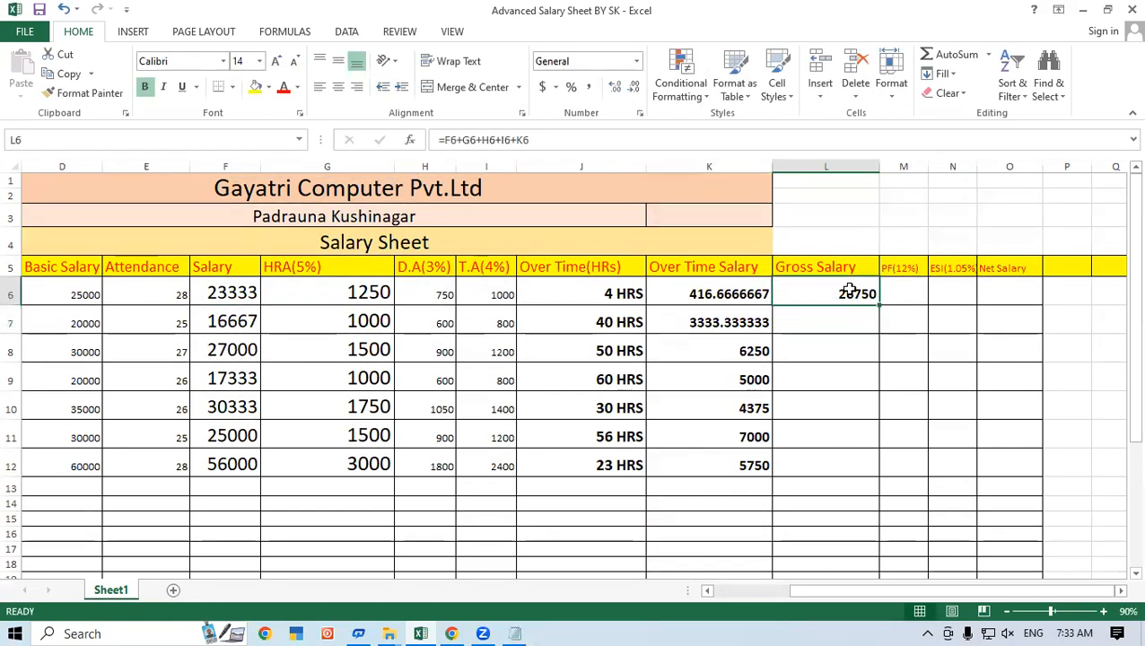
{"action": "left_click_drag", "start_coordinate": [879, 306], "coordinate": [904, 476]}
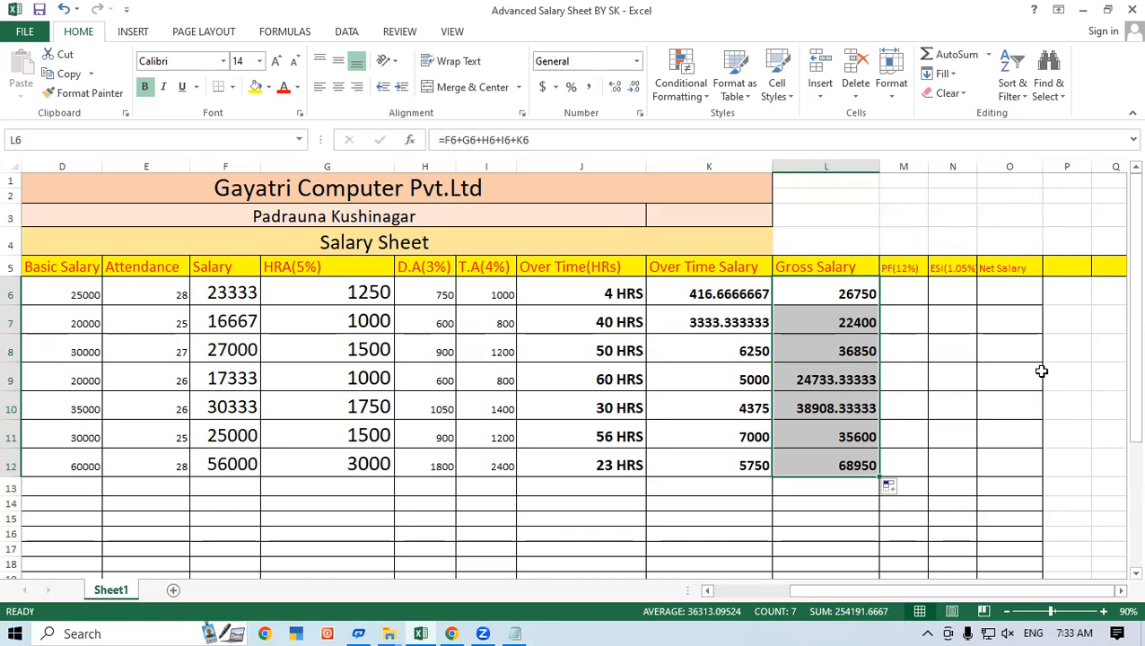
- Enter the 12% PF formula =D6*12/100 in M6 and copy it down through M12
{"action": "left_click", "coordinate": [903, 271]}
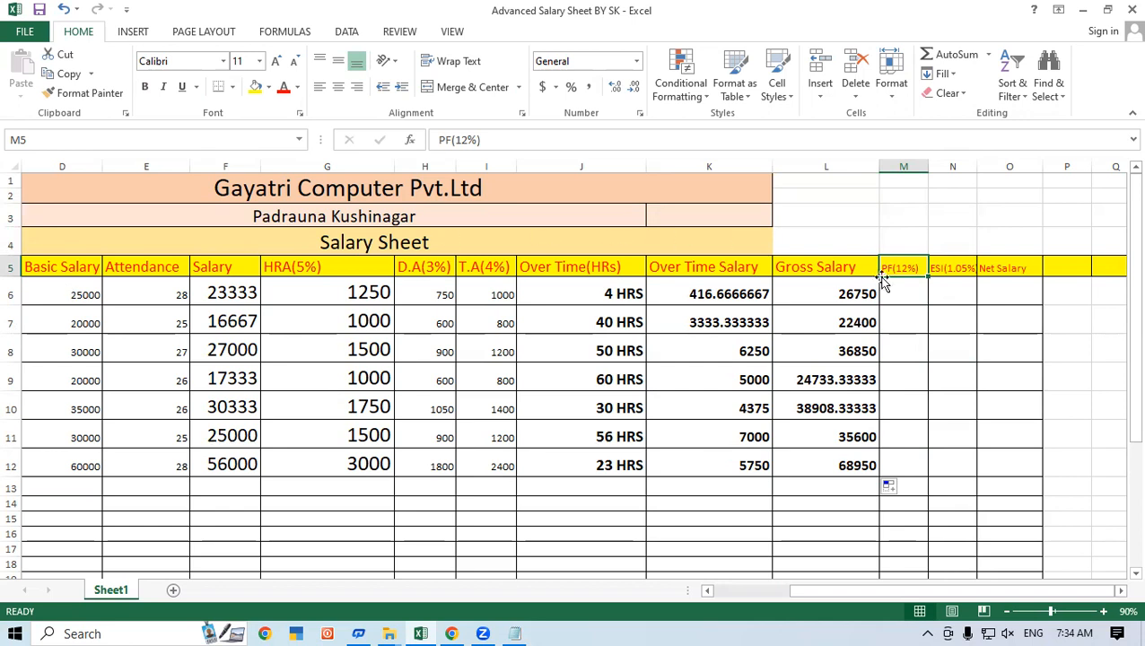
{"action": "left_click", "coordinate": [913, 297]}
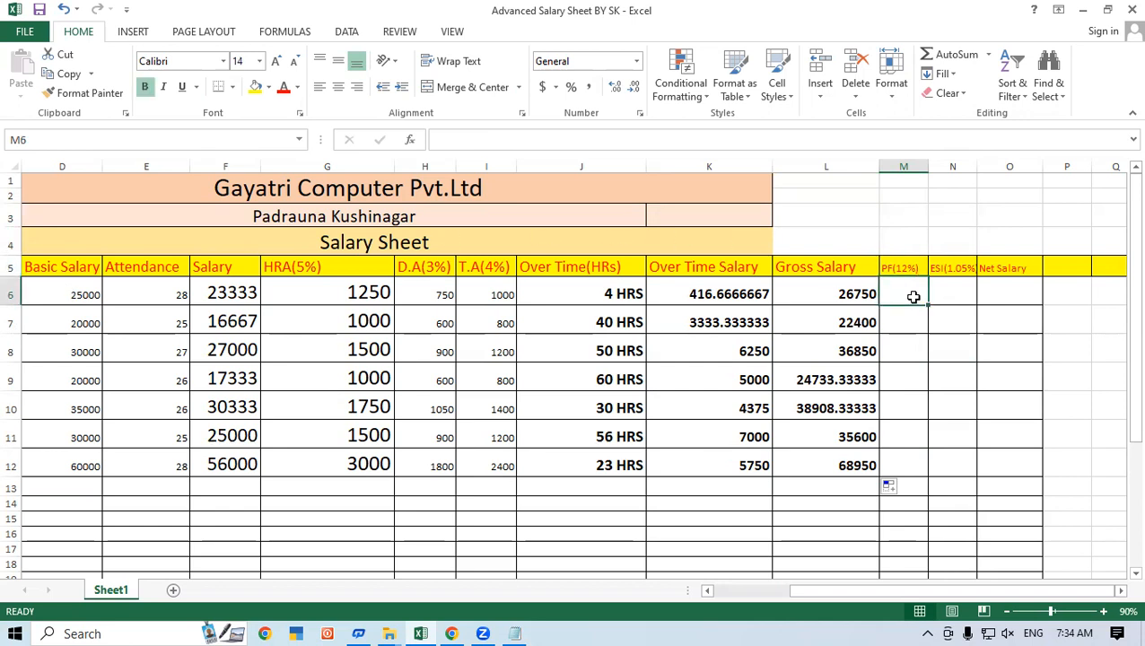
{"action": "type", "text": "="}
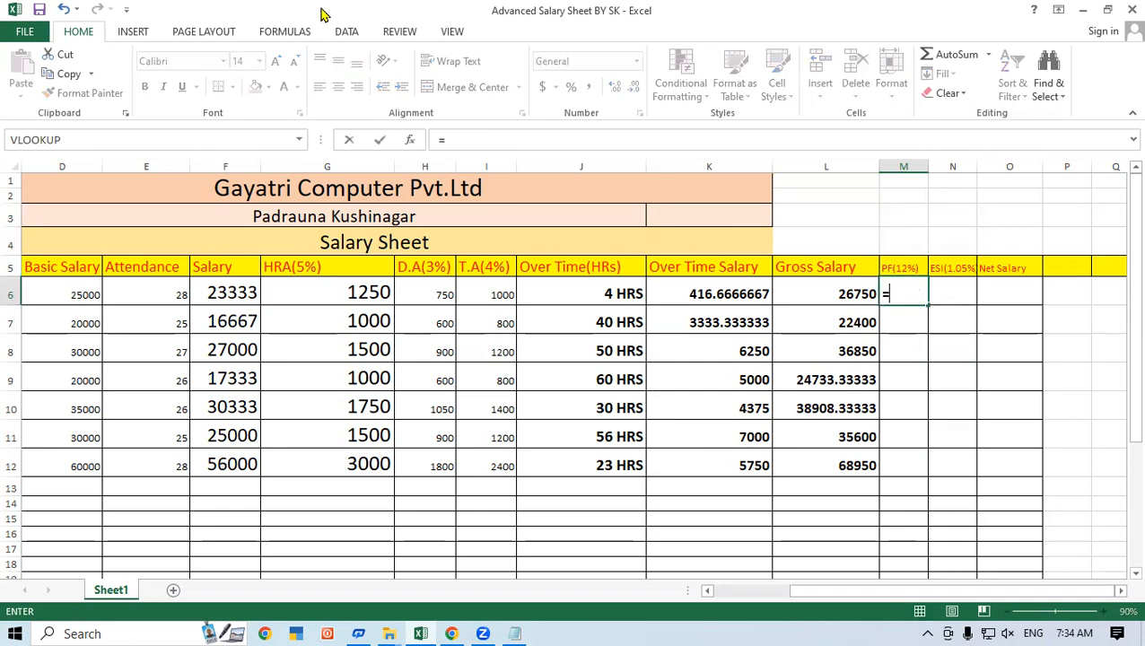
{"action": "left_click", "coordinate": [54, 291]}
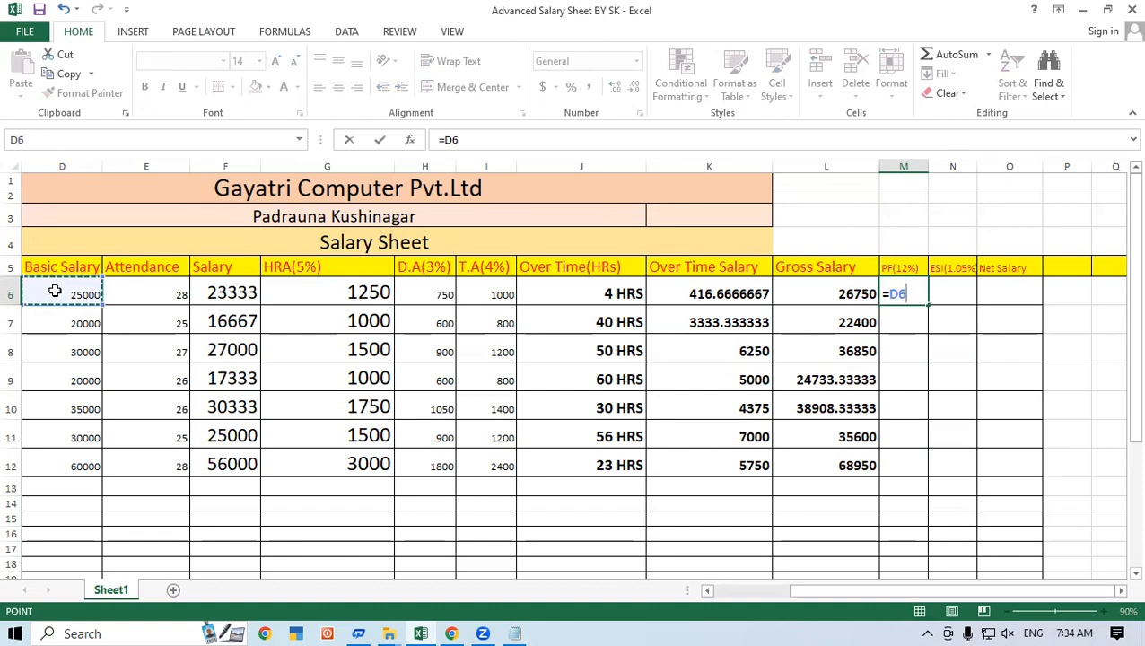
{"action": "type", "text": "*12/100"}
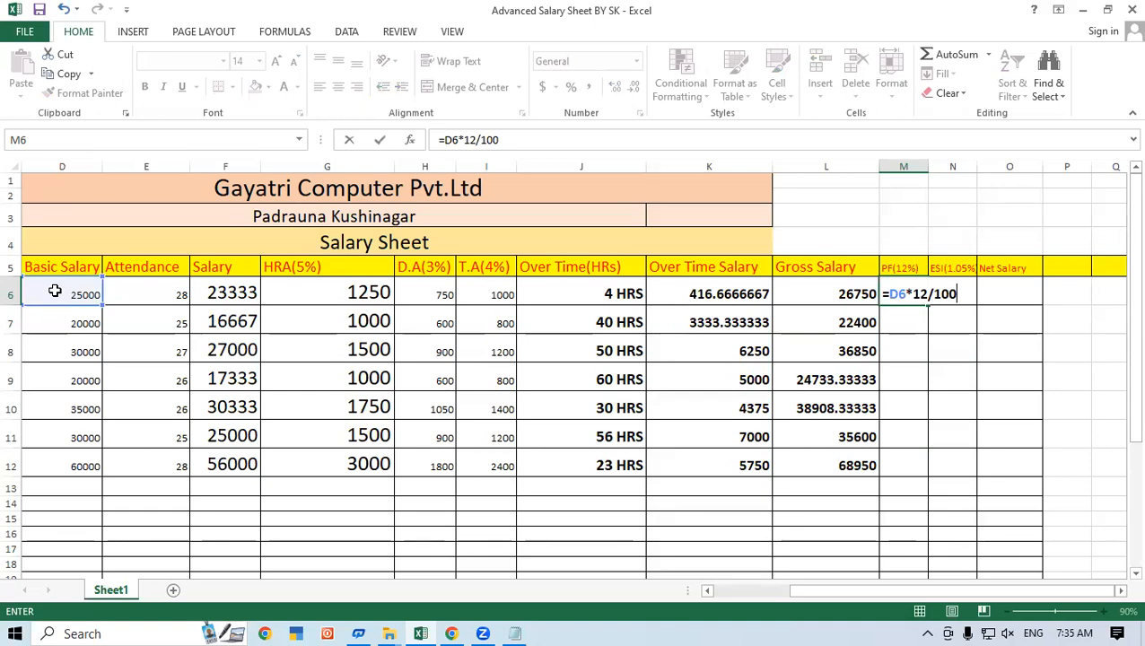
{"action": "key", "text": "Return"}
{"action": "left_click", "coordinate": [908, 288]}
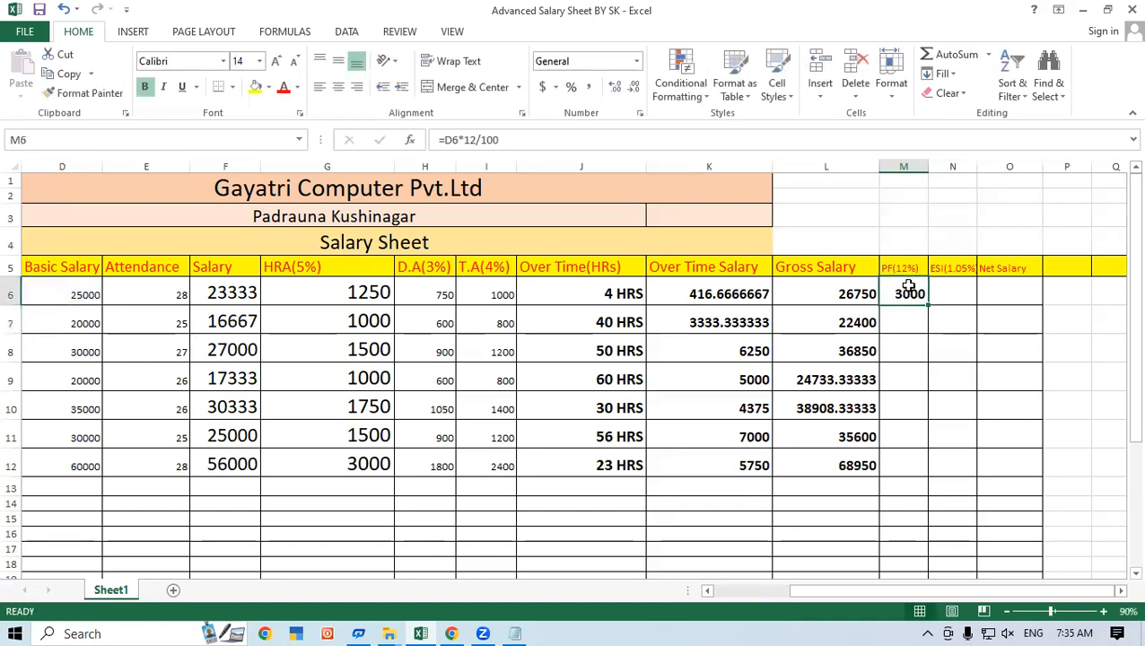
{"action": "left_click_drag", "start_coordinate": [927, 305], "coordinate": [954, 470]}
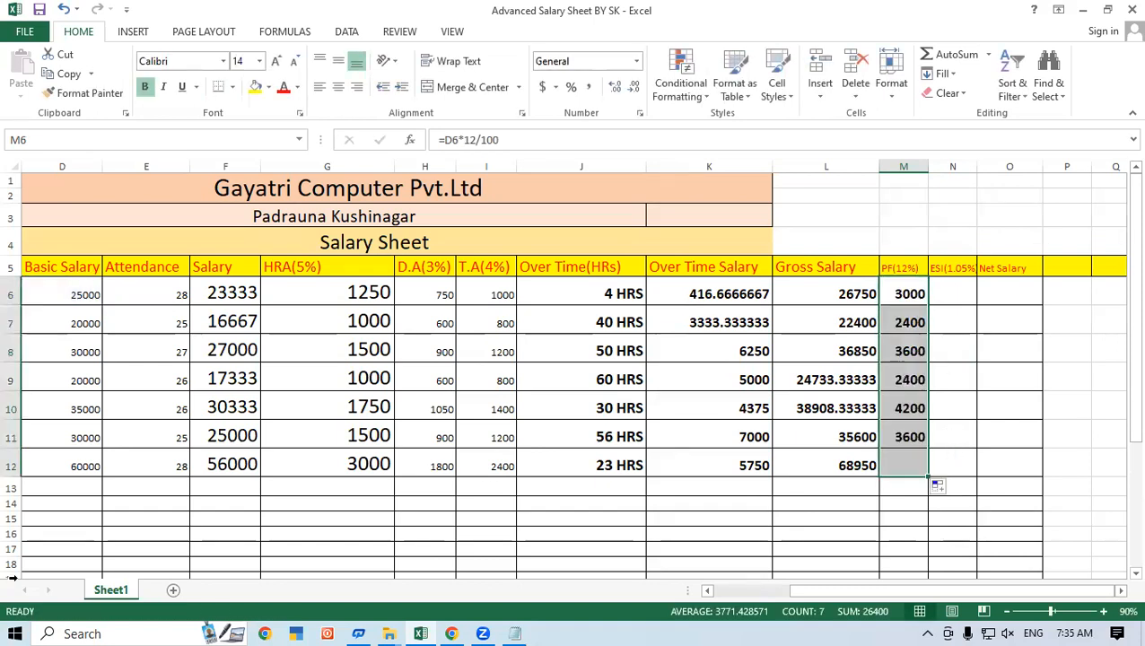
- Enter the 1.05% ESI formula =D6*1.05/100, based on basic salary, in N6
{"action": "left_click", "coordinate": [1023, 300]}
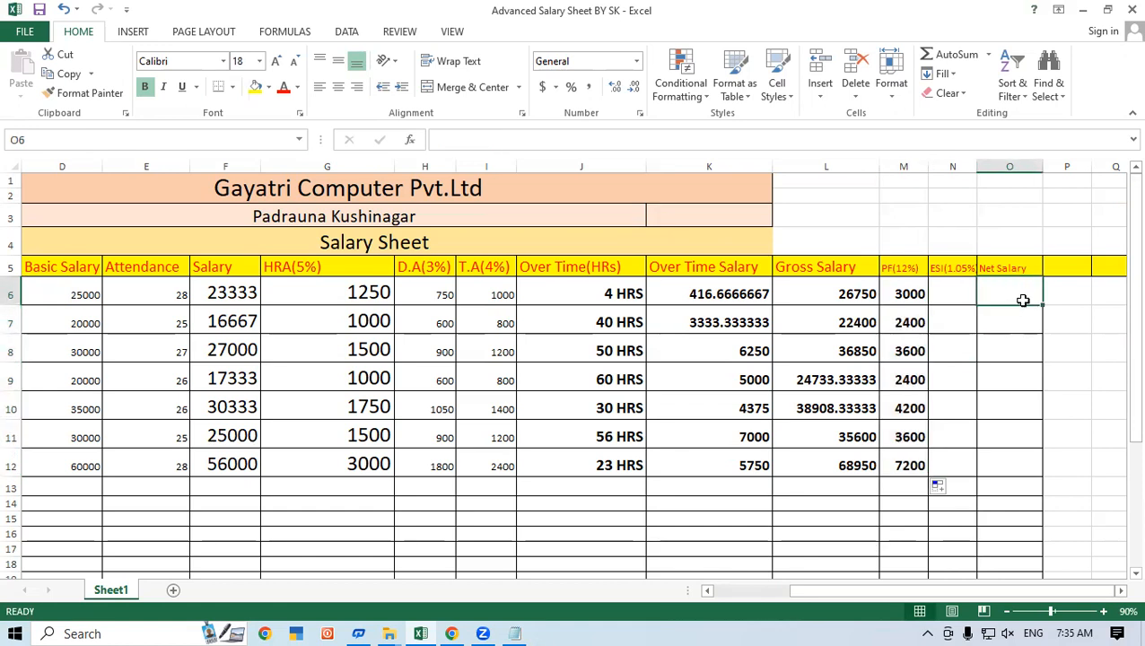
{"action": "left_click", "coordinate": [960, 289]}
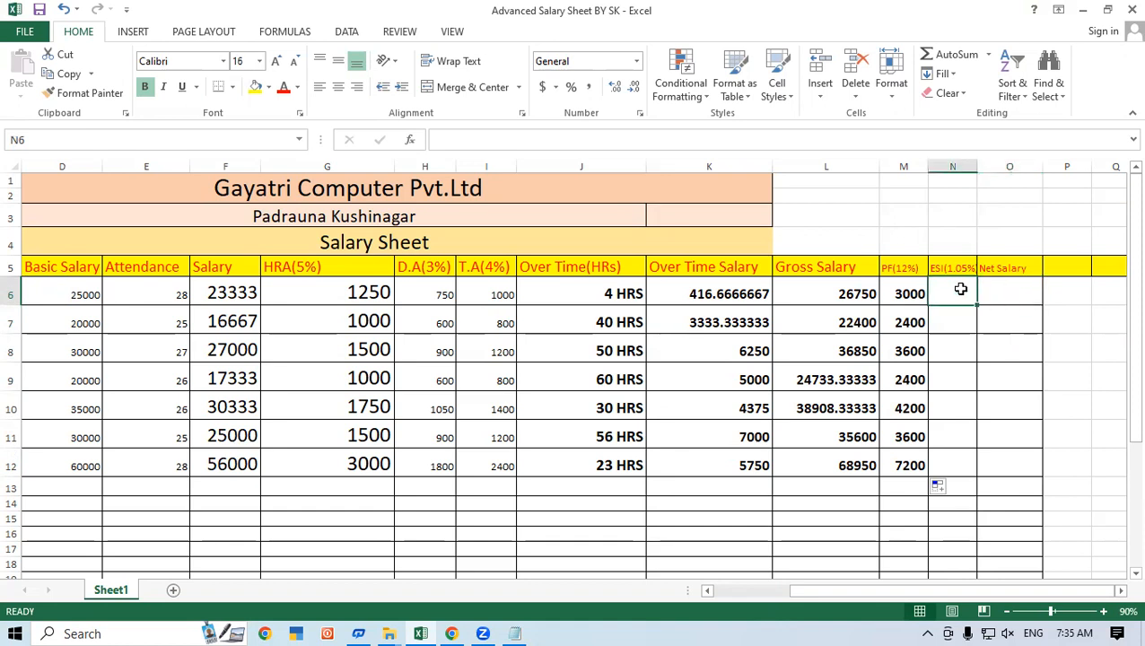
{"action": "type", "text": "="}
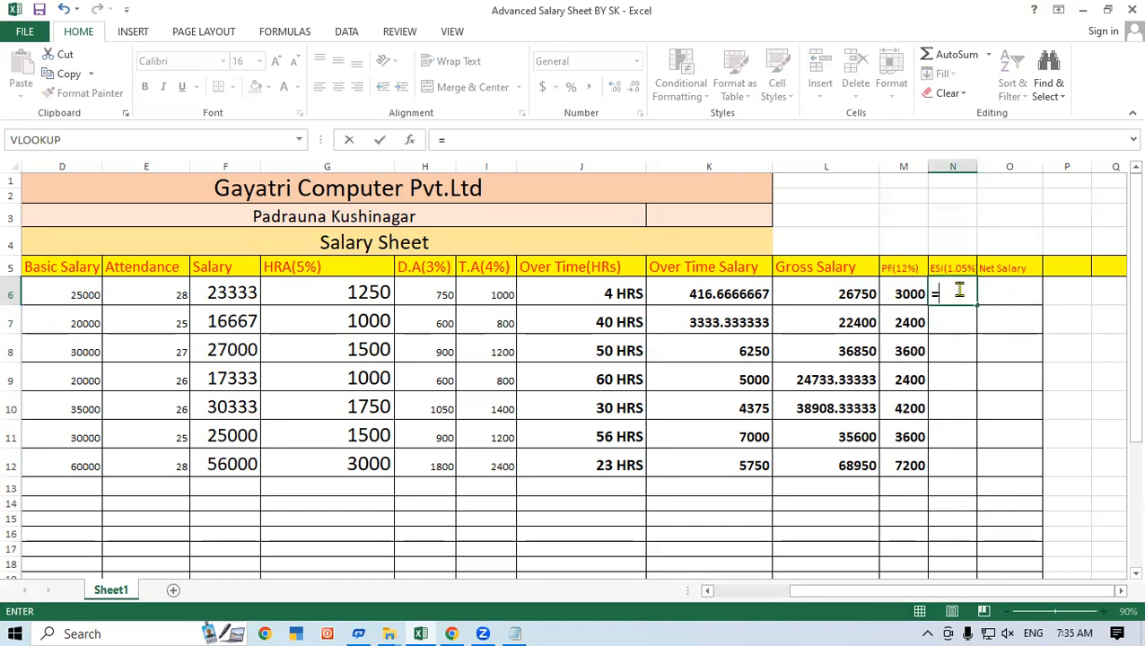
{"action": "left_click", "coordinate": [82, 295]}
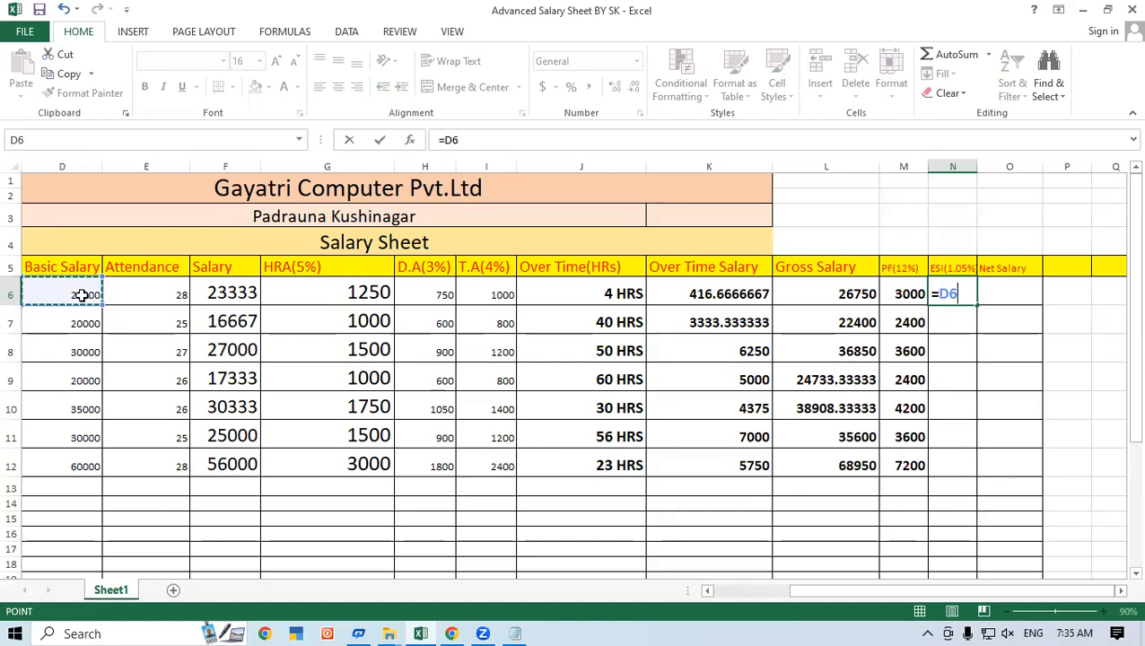
{"action": "type", "text": "*"}
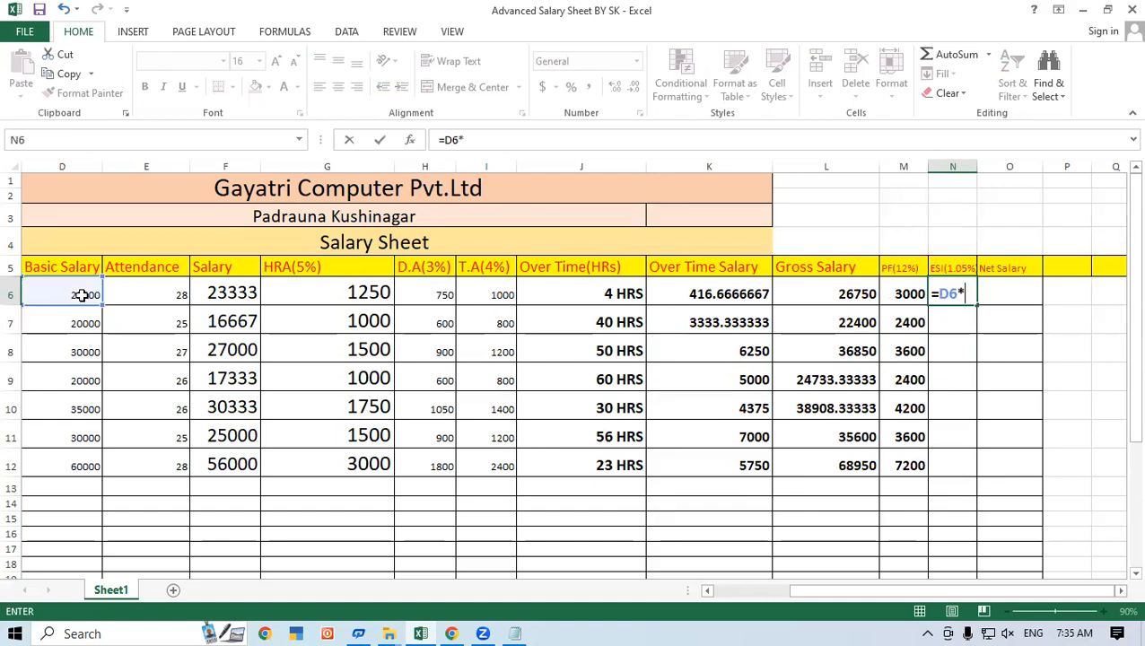
{"action": "type", "text": "1.05/100"}
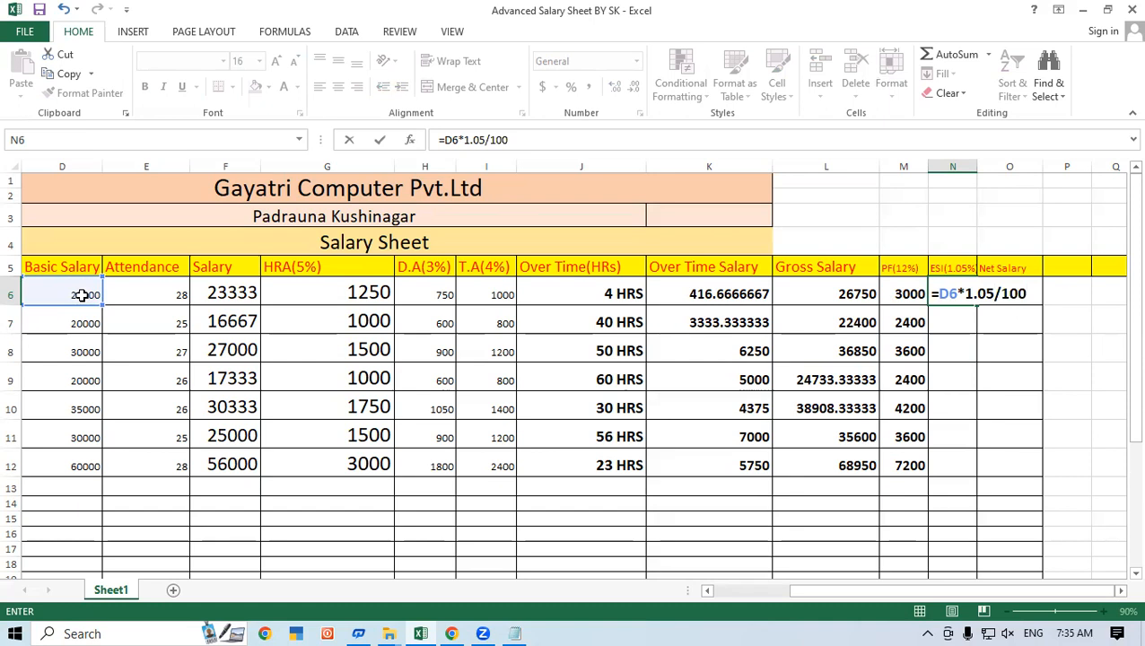
{"action": "key", "text": "Return"}
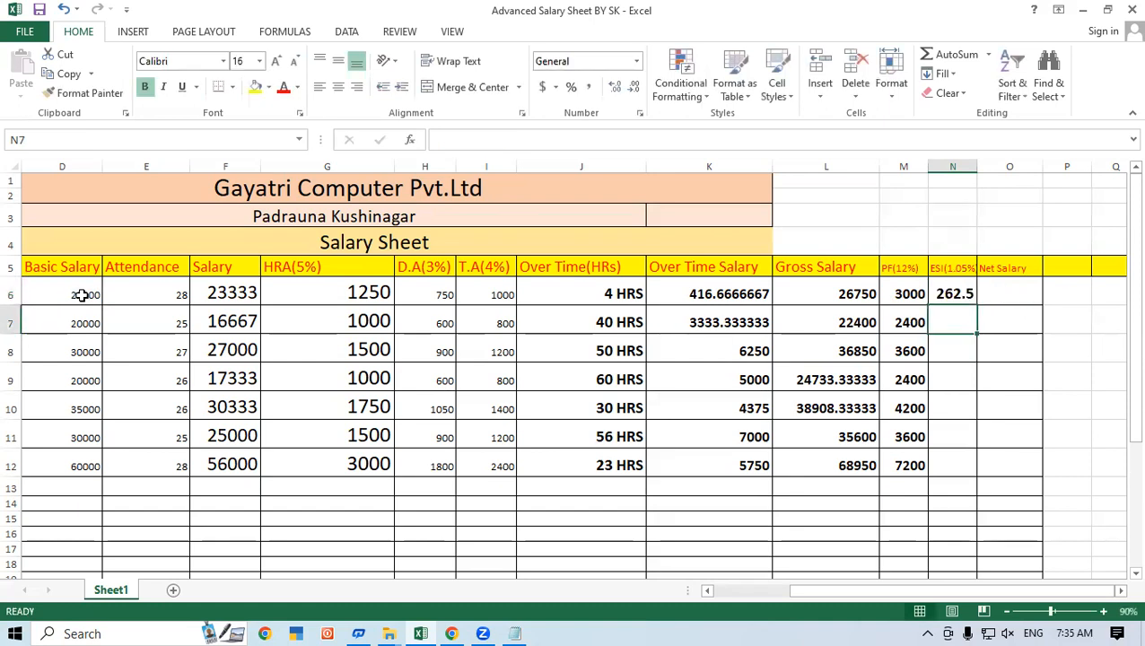
- Copy the ESI formula from N6 down through N12 and widen column N to fit its heading
{"action": "left_click", "coordinate": [962, 296]}
{"action": "left_click_drag", "start_coordinate": [975, 305], "coordinate": [992, 486]}
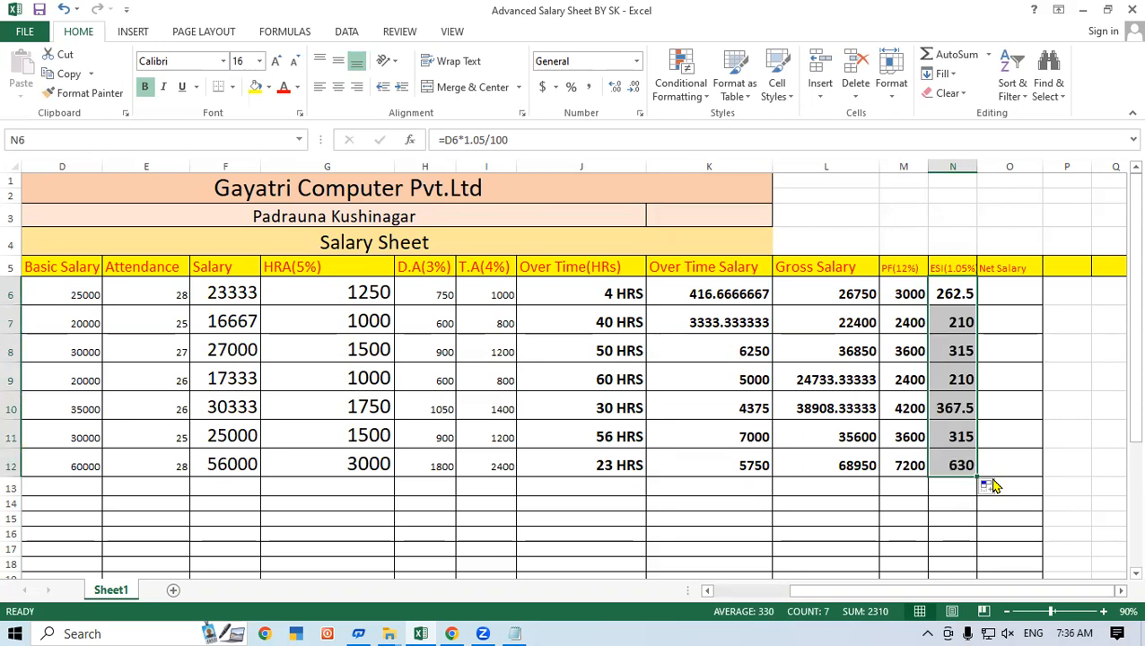
{"action": "left_click", "coordinate": [997, 286]}
{"action": "left_click_drag", "start_coordinate": [977, 167], "coordinate": [1001, 167]}
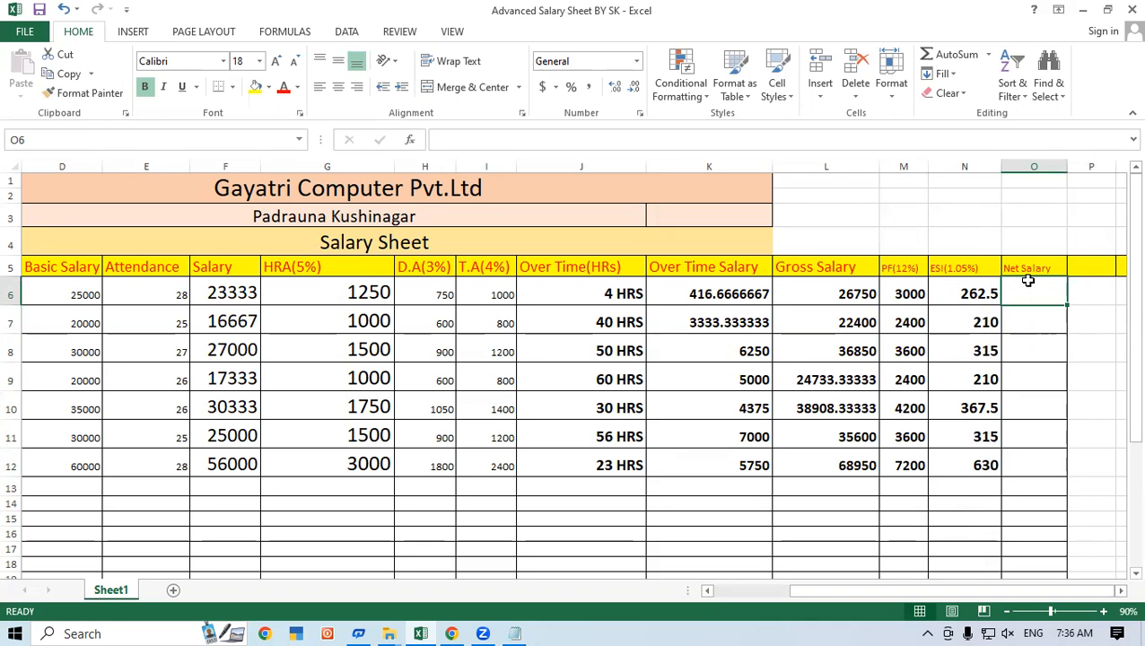
- Enter the net salary formula =L6-M6-N6 in O6, subtracting PF and ESI from gross salary
{"action": "type", "text": "="}
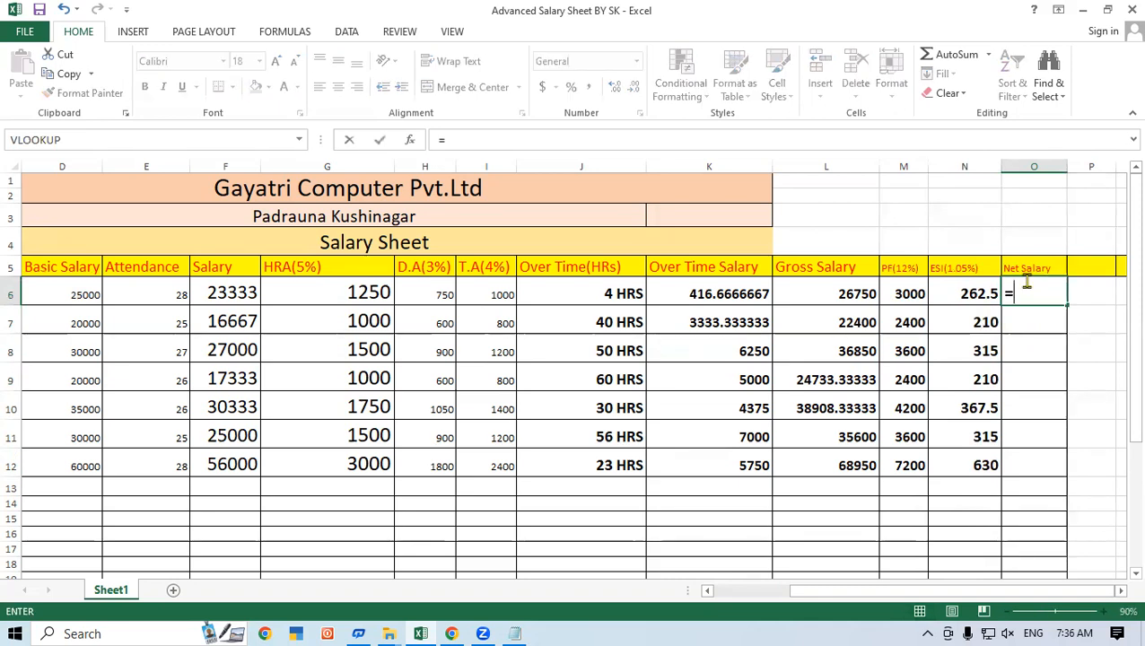
{"action": "left_click", "coordinate": [835, 291]}
{"action": "type", "text": "-"}
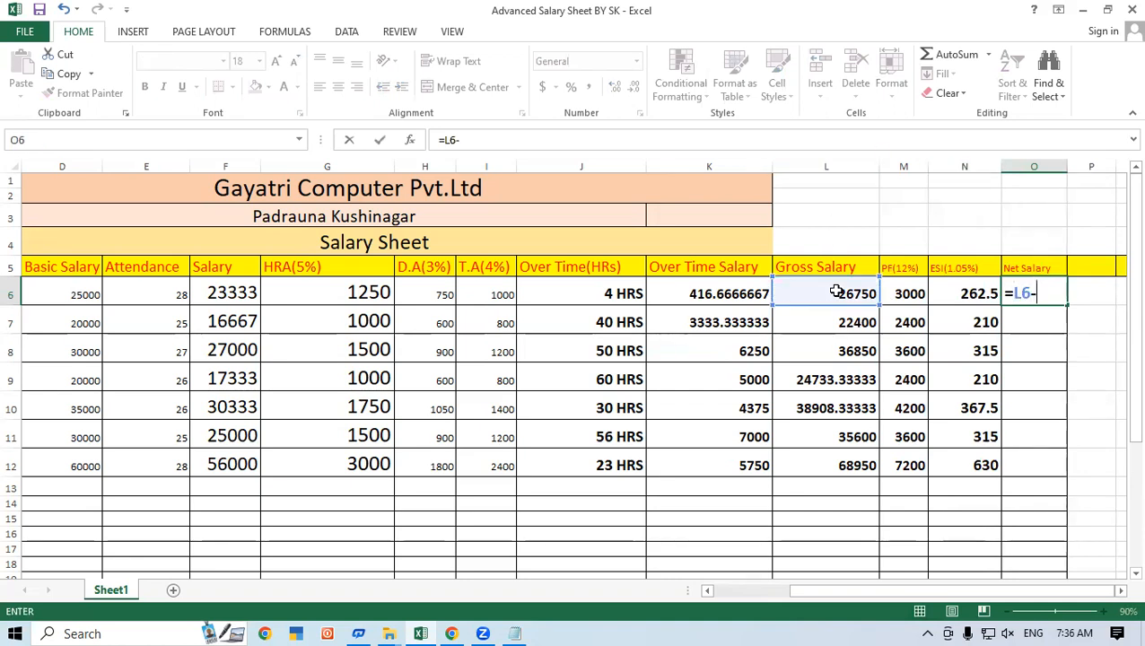
{"action": "left_click", "coordinate": [915, 291]}
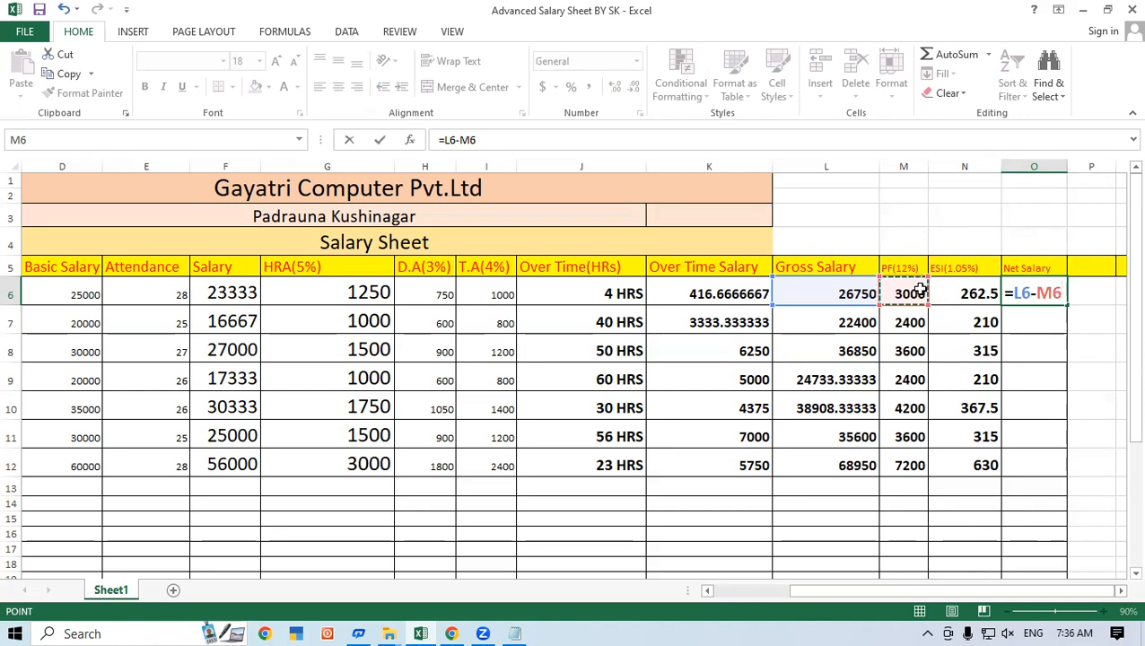
{"action": "type", "text": "-"}
{"action": "left_click", "coordinate": [970, 295]}
{"action": "key", "text": "Return"}
- Copy the net salary formula from O6 down through O12 and select O6:O12
{"action": "left_click", "coordinate": [1046, 294]}
{"action": "left_click_drag", "start_coordinate": [1066, 305], "coordinate": [1082, 468]}
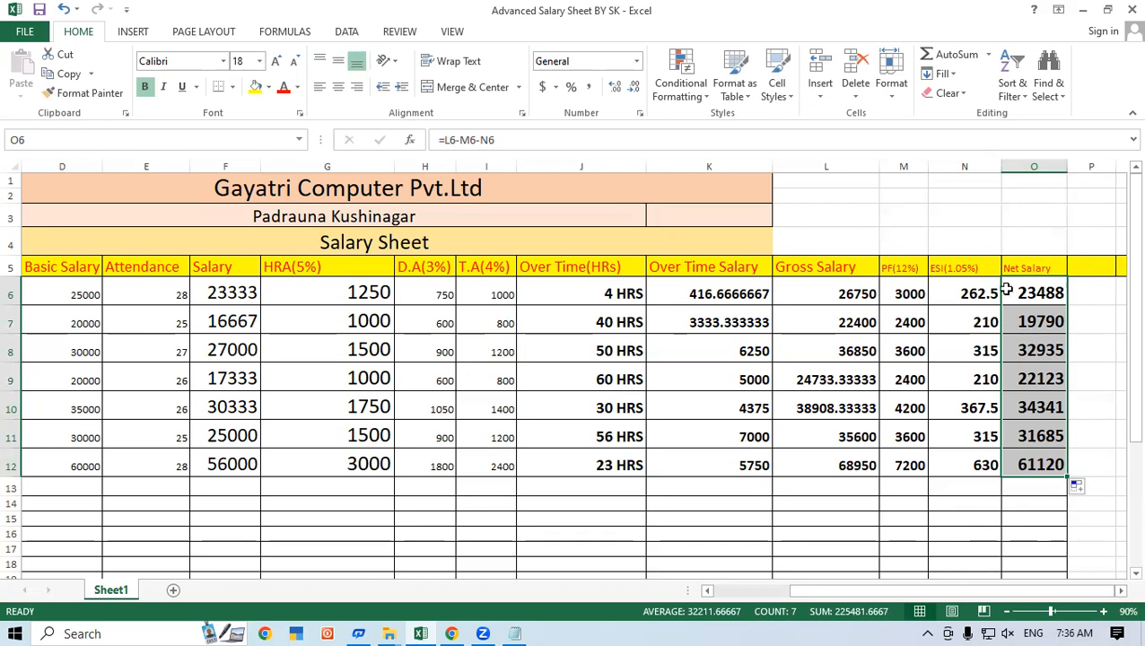
{"action": "left_click", "coordinate": [1024, 494]}
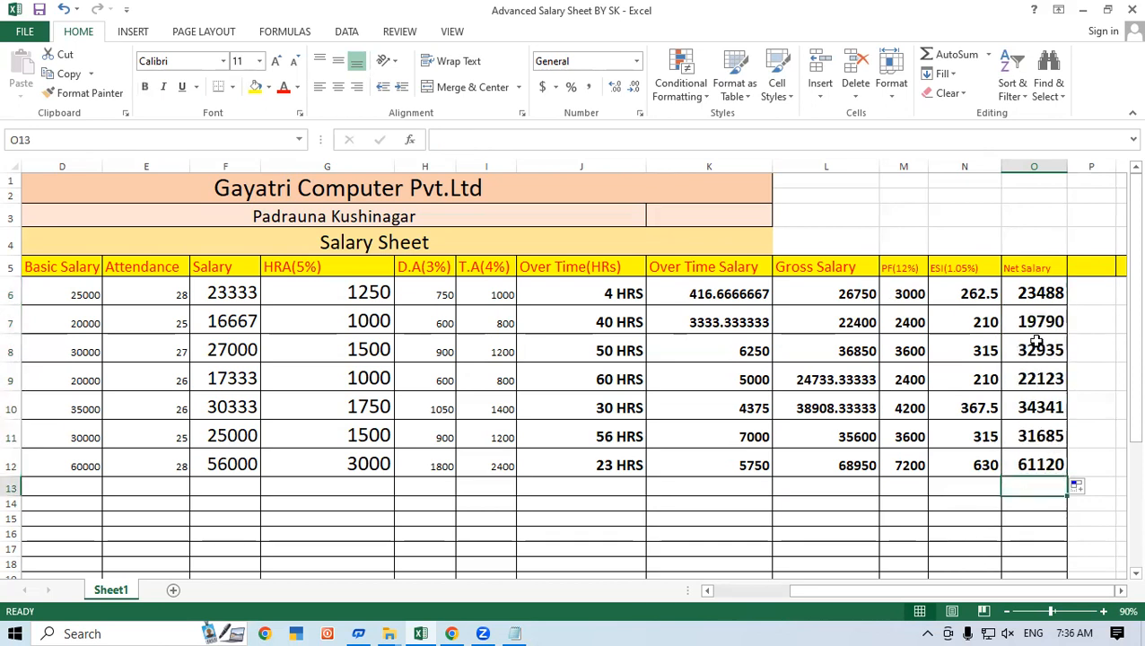
{"action": "left_click_drag", "start_coordinate": [1023, 298], "coordinate": [1032, 462]}
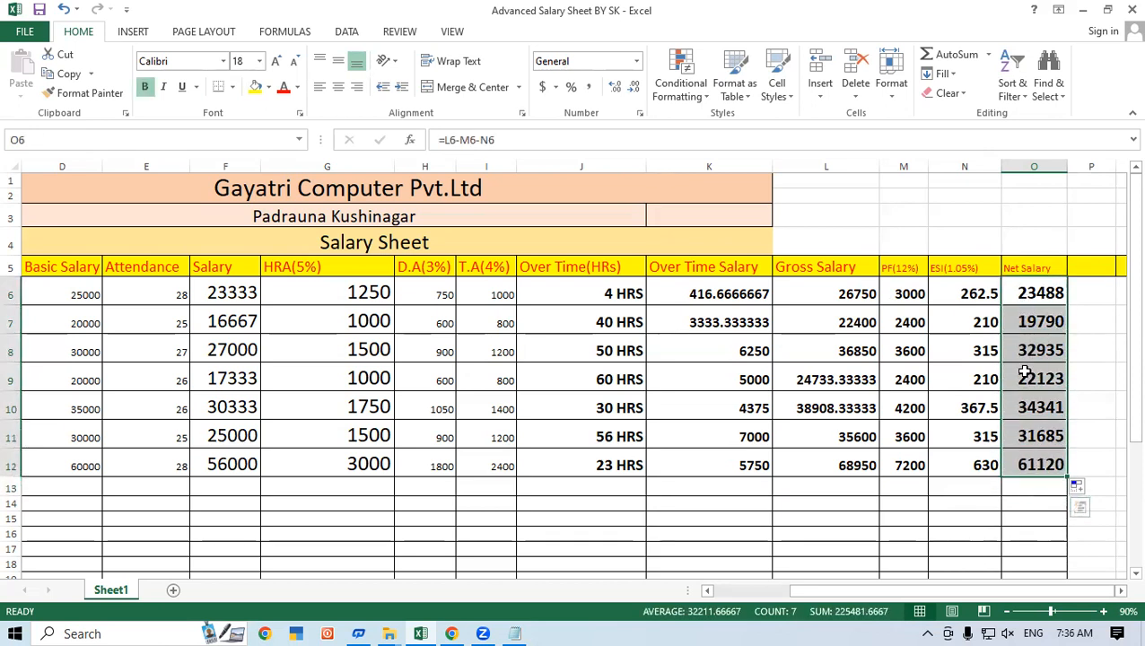
{"action": "left_click", "coordinate": [1025, 493]}
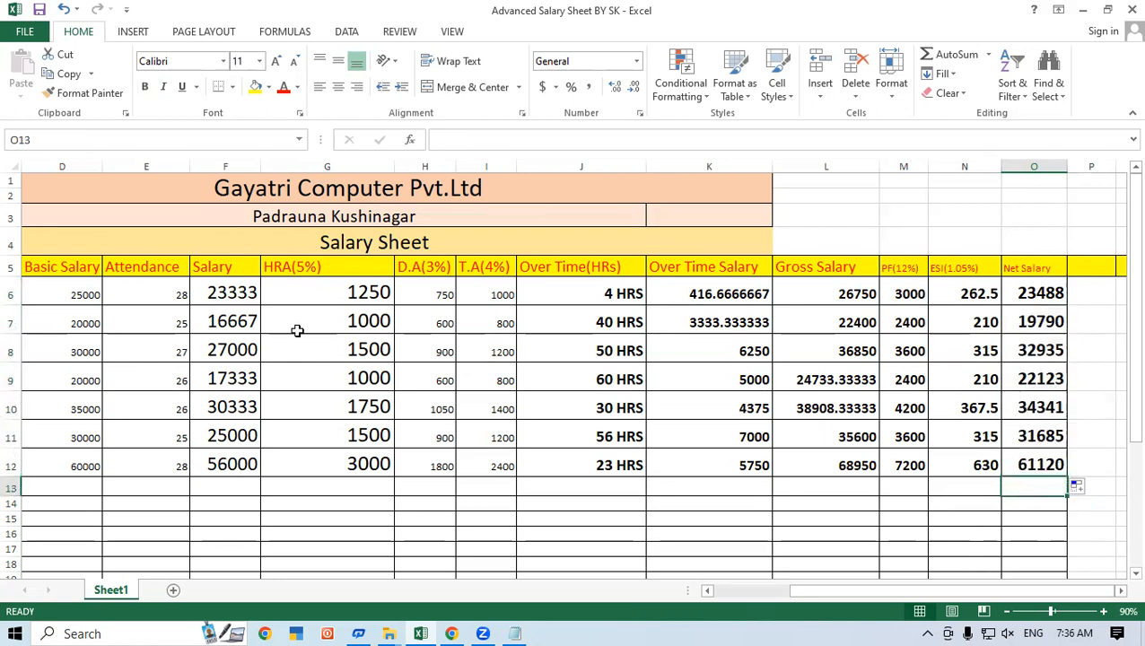
{"action": "left_click_drag", "start_coordinate": [1023, 293], "coordinate": [1041, 476]}
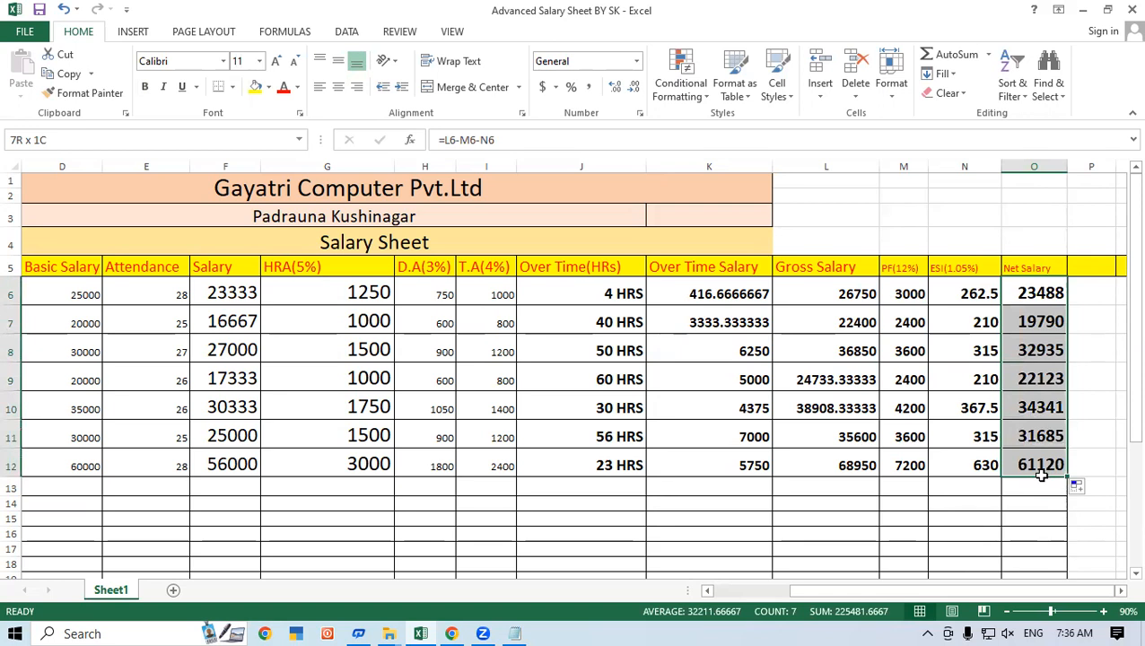
{"action": "left_click_drag", "start_coordinate": [1041, 475], "coordinate": [1041, 475]}
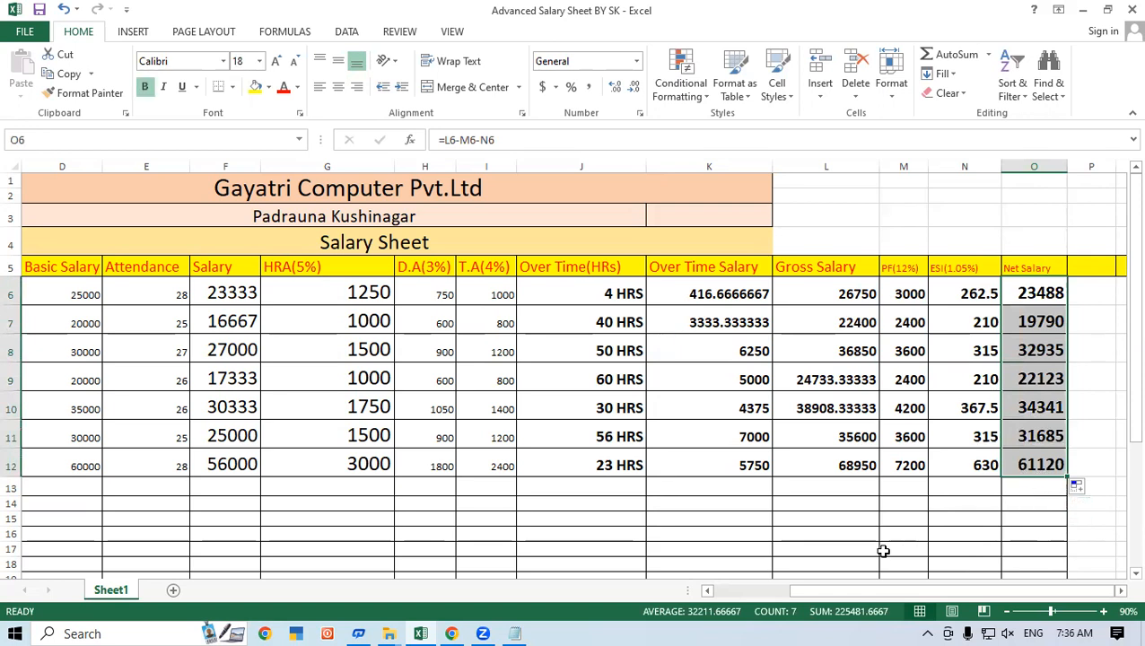
- Switch to the open Notepad notes and add a "Gross Salry" heading on a new line below the overtime formula
{"action": "left_click", "coordinate": [507, 628]}
{"action": "key", "text": "Return"}
{"action": "type", "text": "G"}
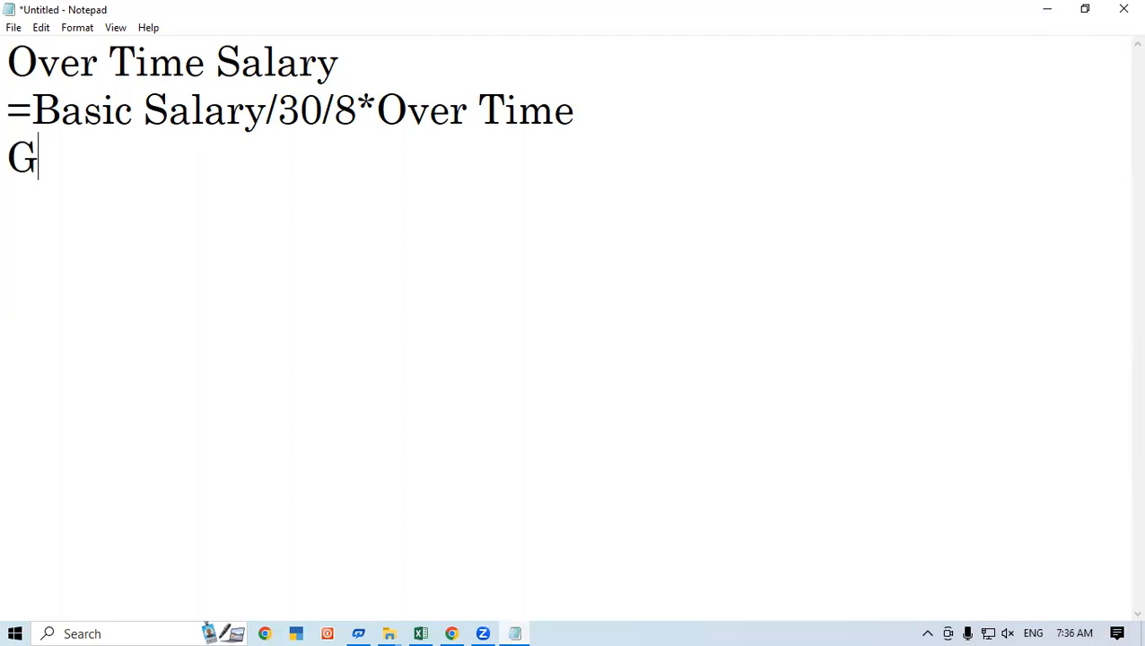
{"action": "type", "text": "ross Salry"}
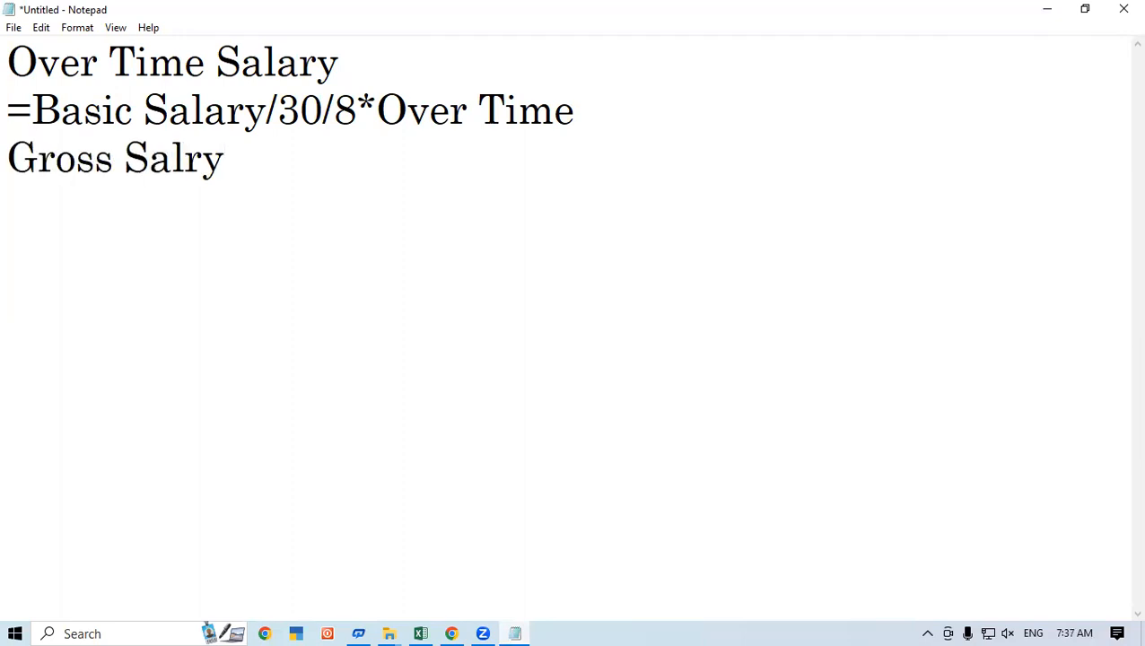
- Write the formula note "=Salary+DA+HRA+TA+Over Time Salary" on the line below the gross salary heading
{"action": "key", "text": "Return"}
{"action": "type", "text": "=Salary+"}
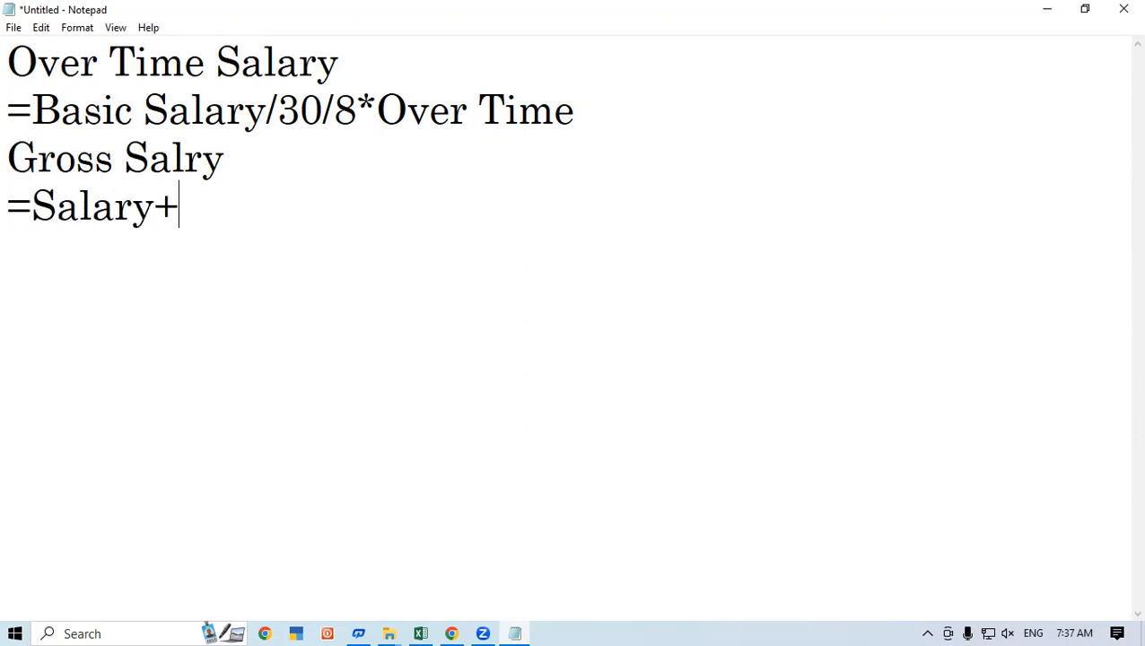
{"action": "type", "text": "DA+"}
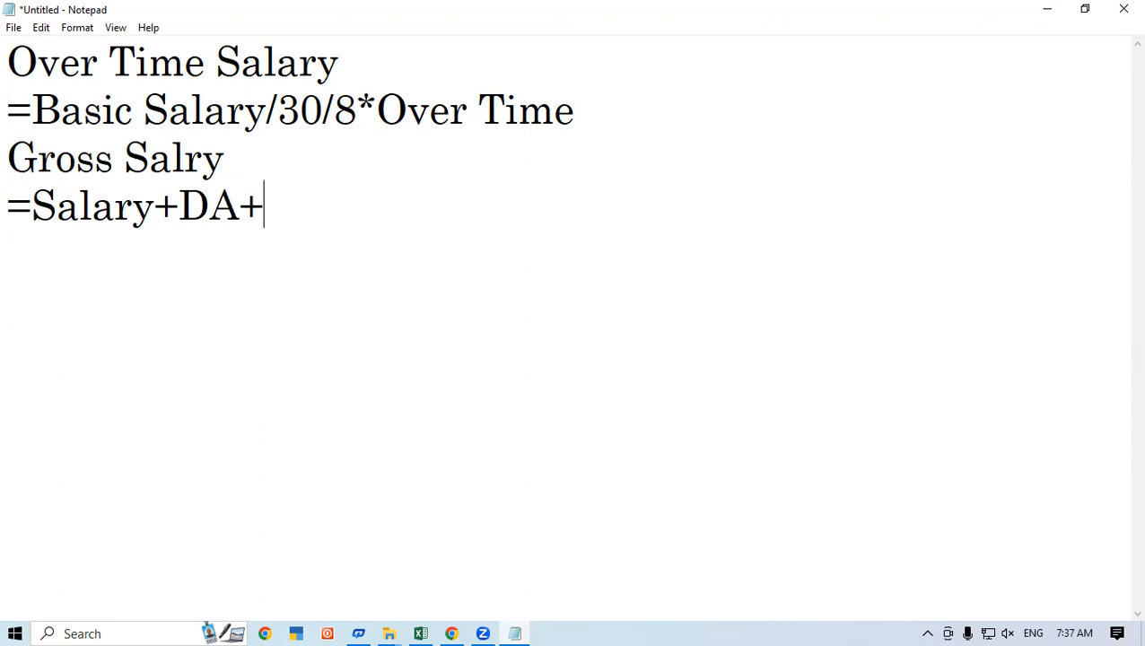
{"action": "type", "text": "HRA+T"}
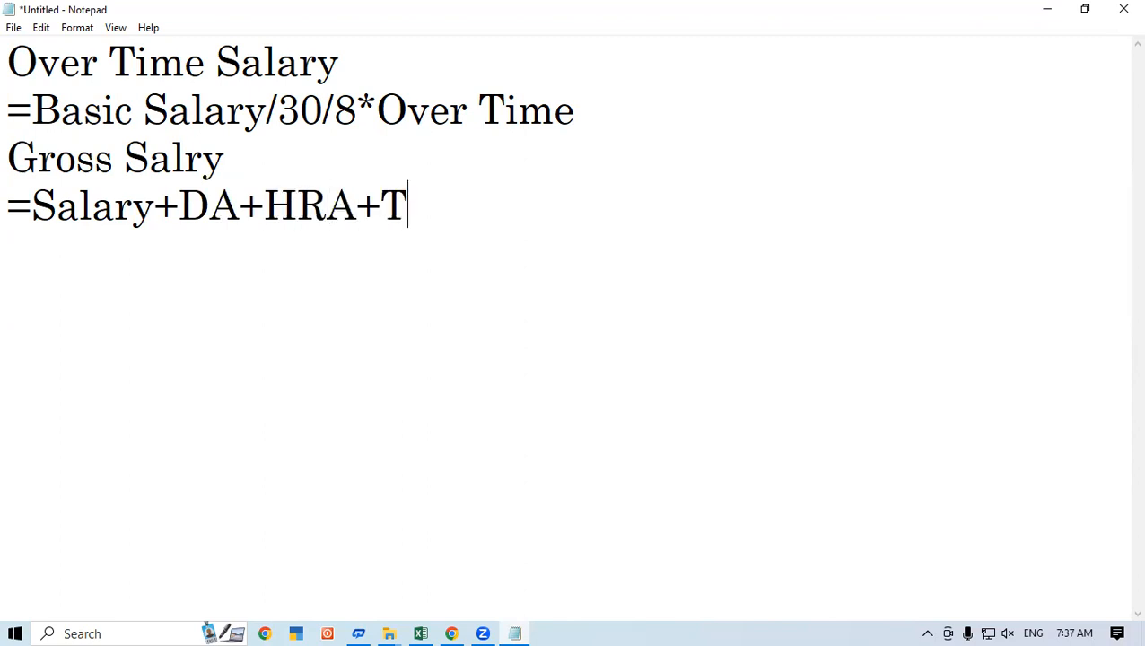
{"action": "type", "text": "A+"}
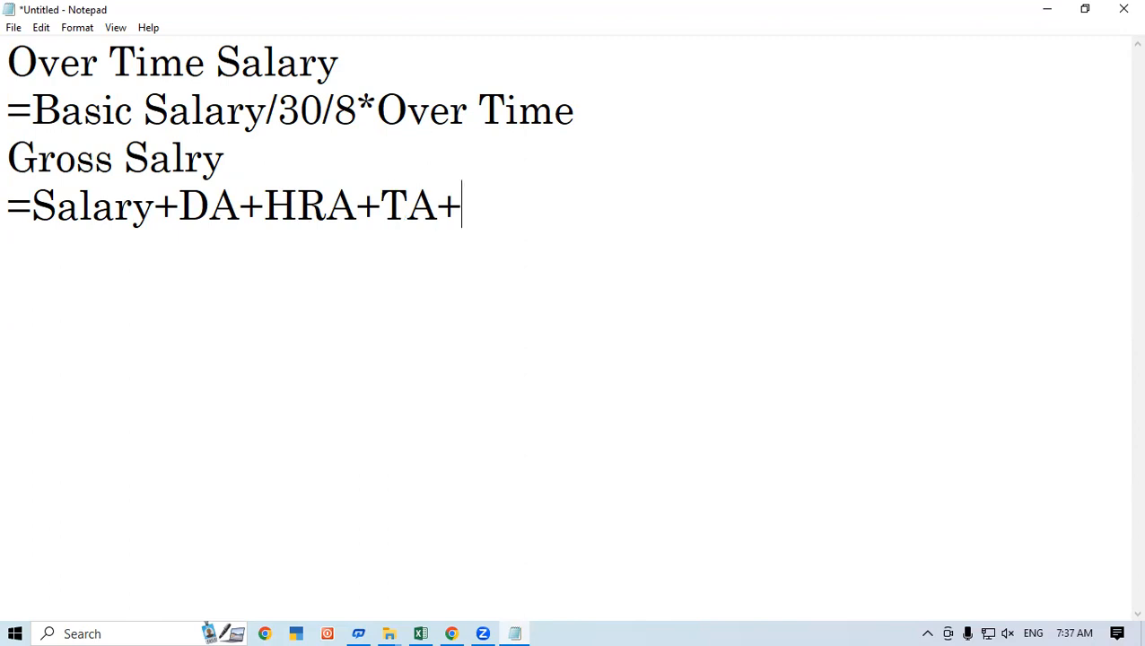
{"action": "type", "text": "OVer"}
{"action": "key", "text": "BackSpace"}
{"action": "key", "text": "BackSpace"}
{"action": "key", "text": "BackSpace"}
{"action": "type", "text": "ver t"}
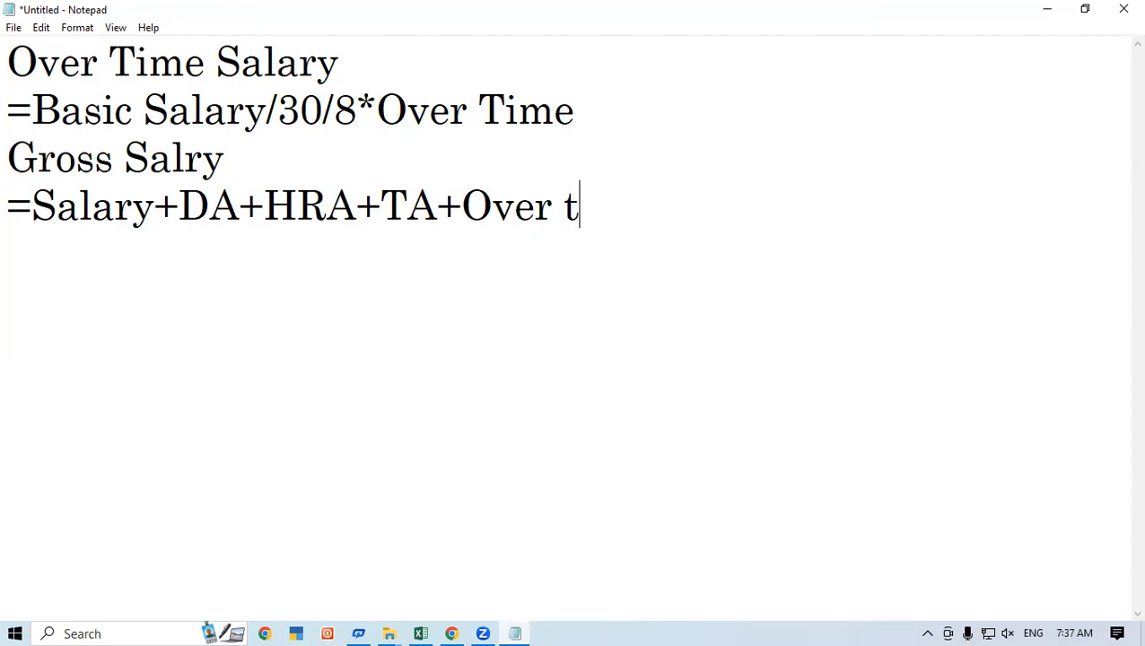
{"action": "key", "text": "BackSpace"}
{"action": "type", "text": "Time "}
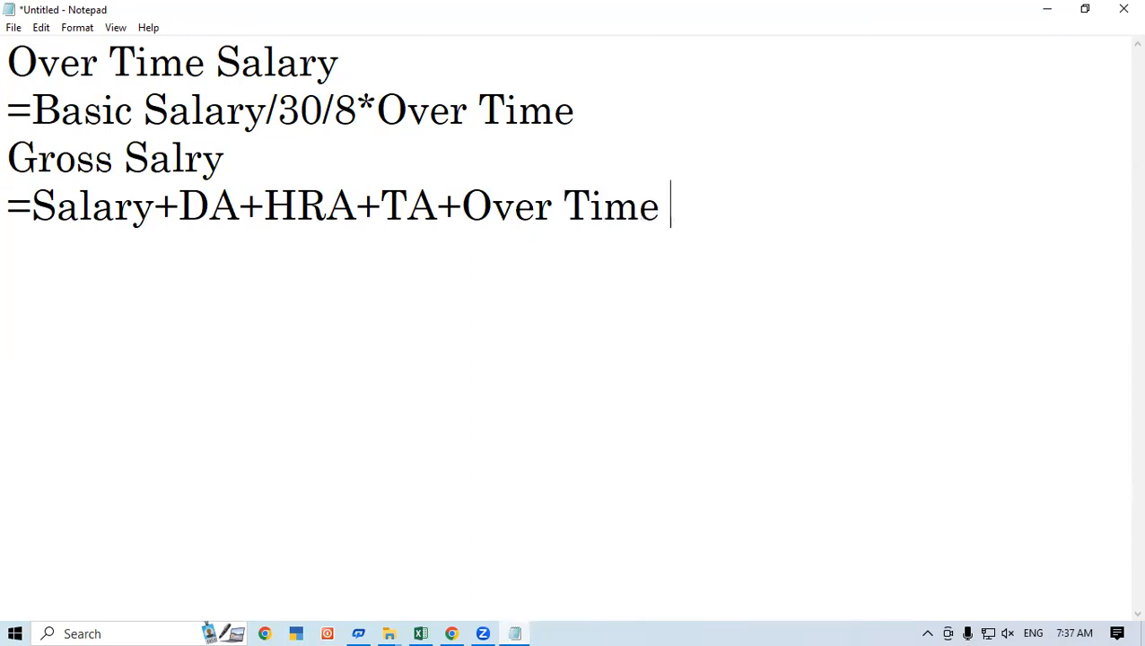
{"action": "type", "text": "Salary"}
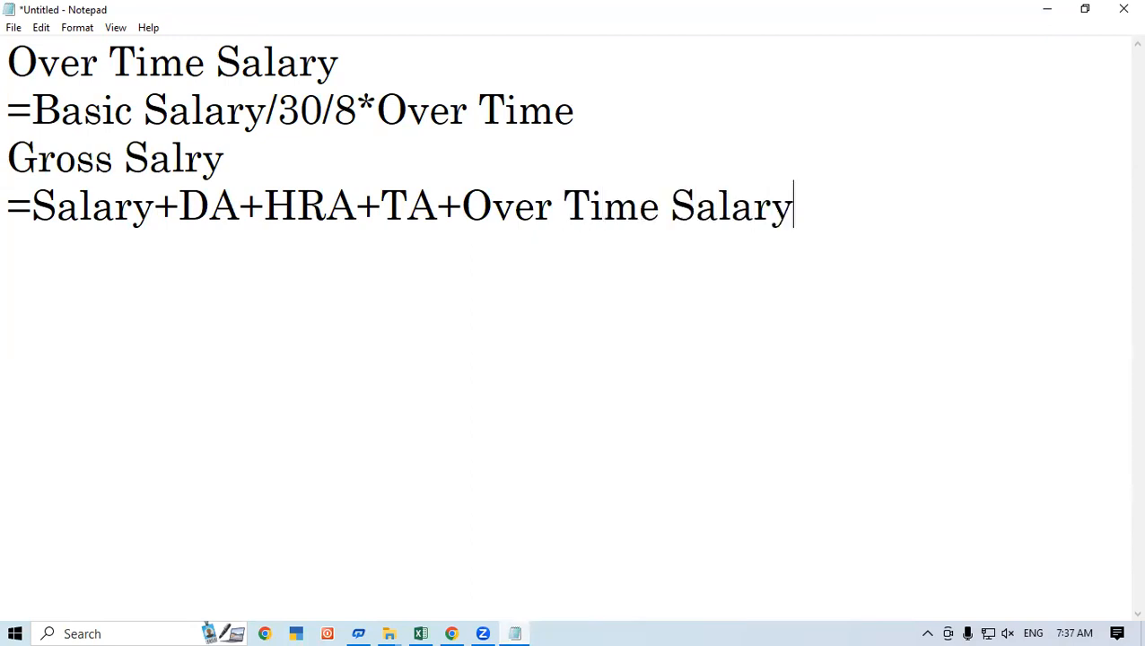
- Add a "PF" heading below the gross salary note, with the formula "=Basic Salary*12/100" on the line under it
{"action": "key", "text": "Return"}
{"action": "type", "text": "PF"}
{"action": "key", "text": "Return"}
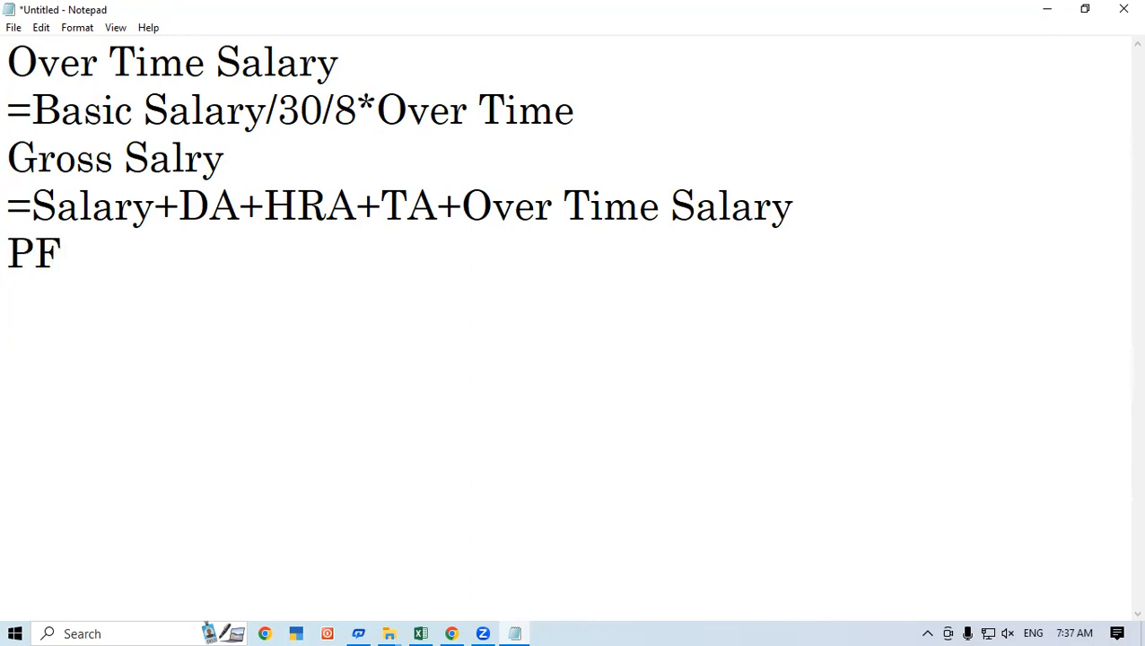
{"action": "type", "text": "=Baci"}
{"action": "key", "text": "BackSpace"}
{"action": "key", "text": "BackSpace"}
{"action": "type", "text": "sic Salry"}
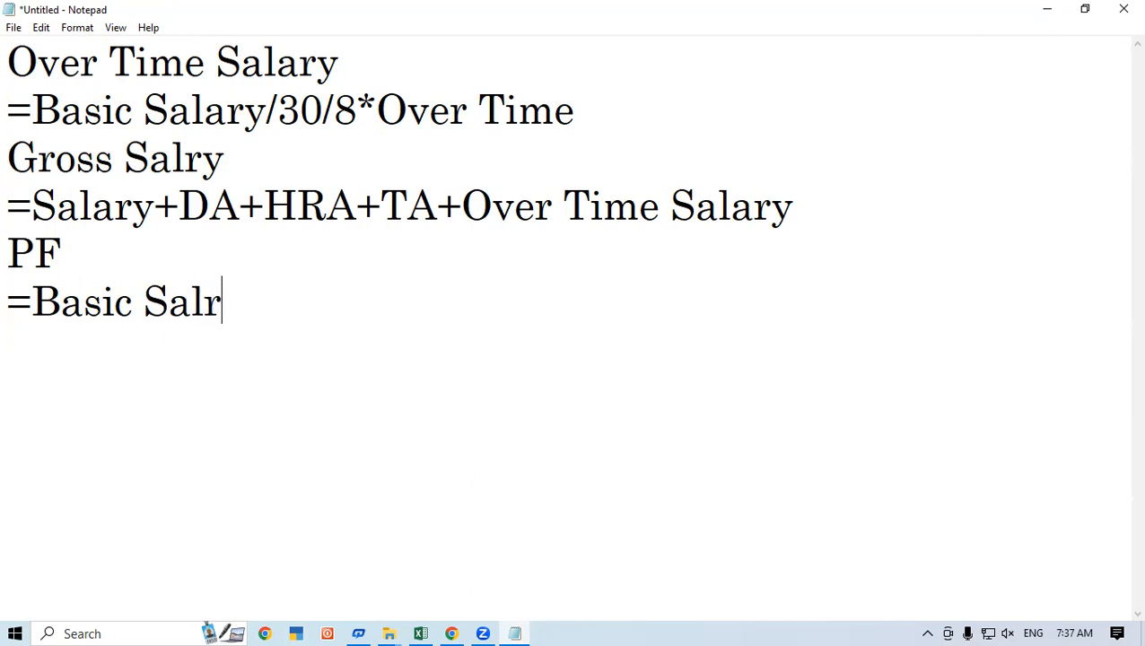
{"action": "key", "text": "BackSpace"}
{"action": "key", "text": "BackSpace"}
{"action": "type", "text": "ary"}
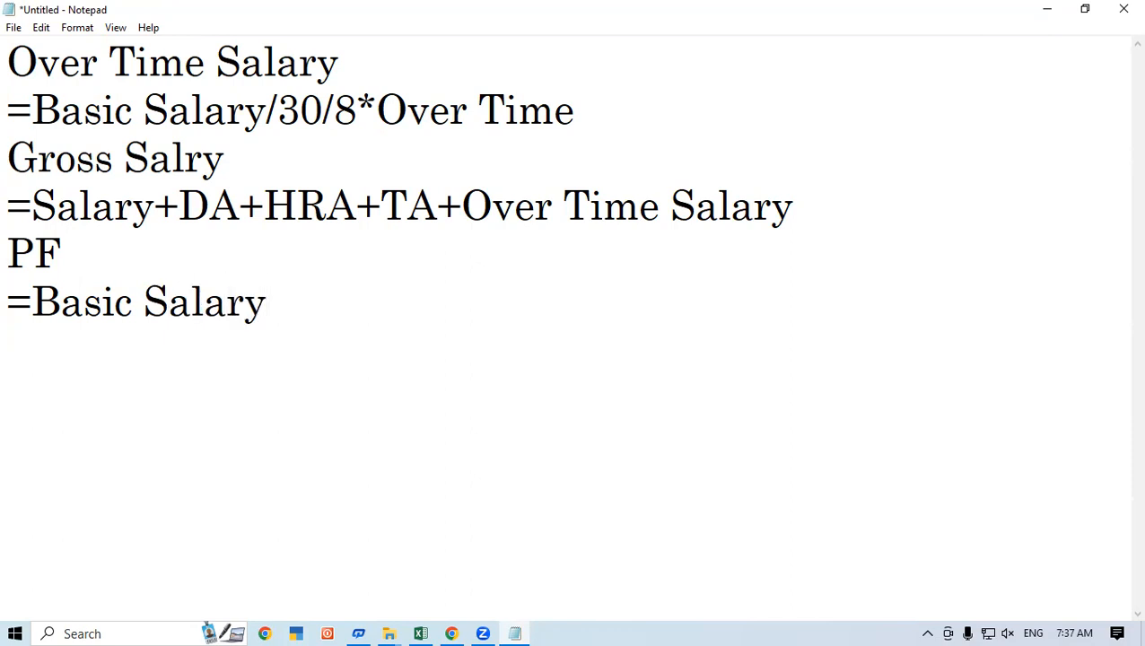
{"action": "type", "text": "*12/100"}
- Add an "ESI" heading below the PF note, with the formula "=Basic Salary*1.05/100" on the line under it
{"action": "key", "text": "Return"}
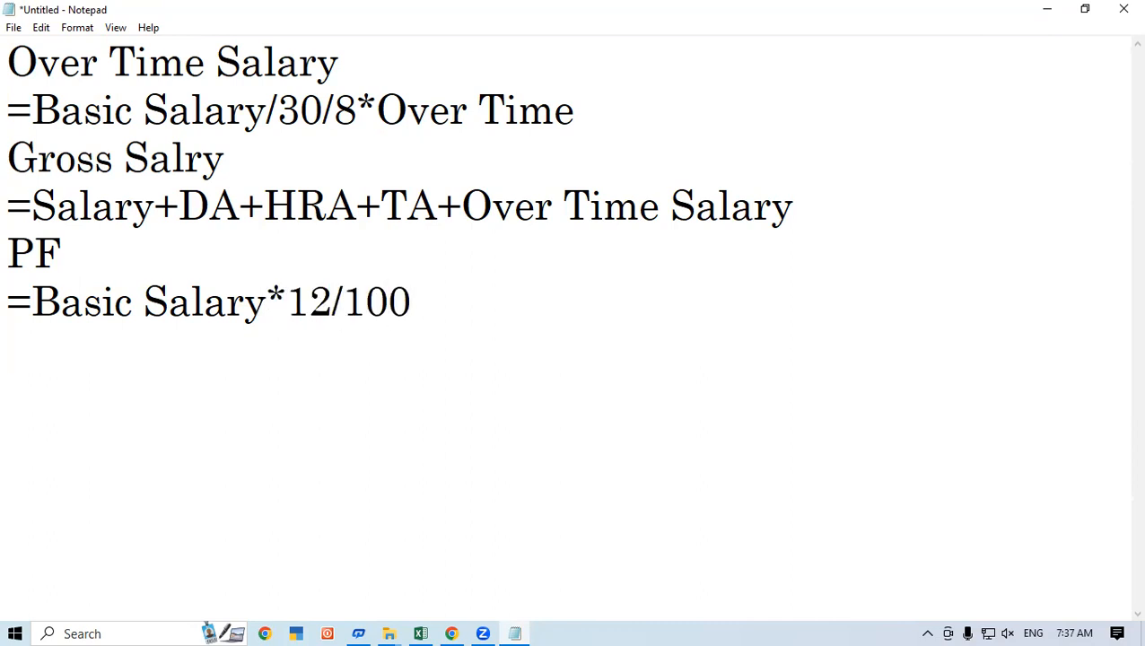
{"action": "type", "text": "ESI"}
{"action": "key", "text": "Return"}
{"action": "type", "text": "="}
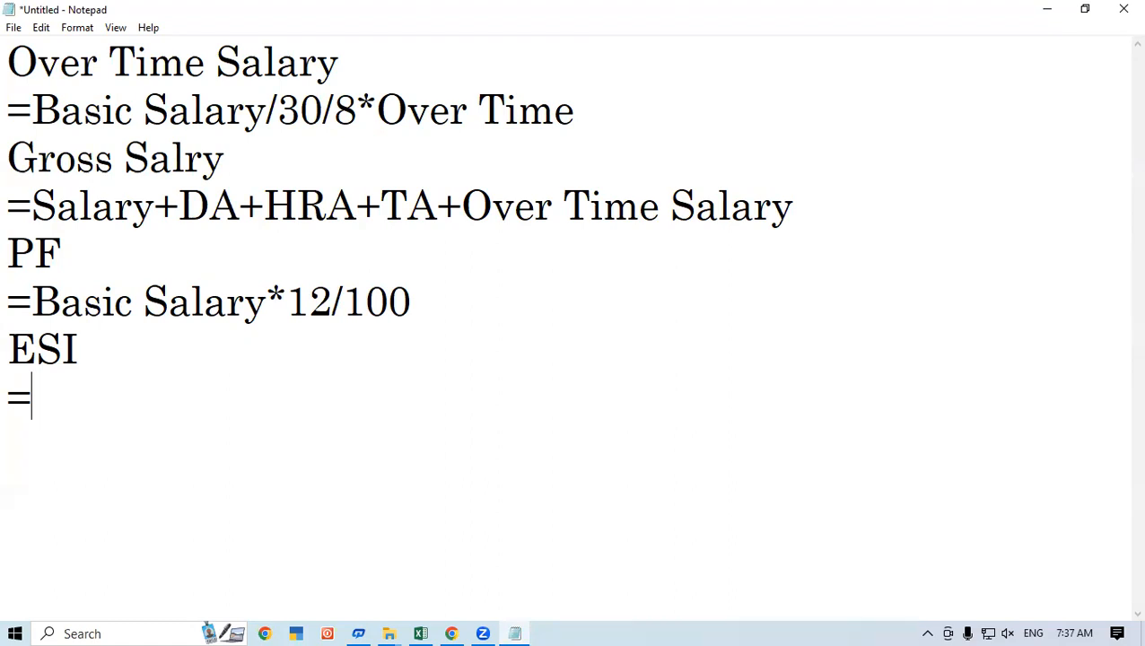
{"action": "type", "text": "Bas"}
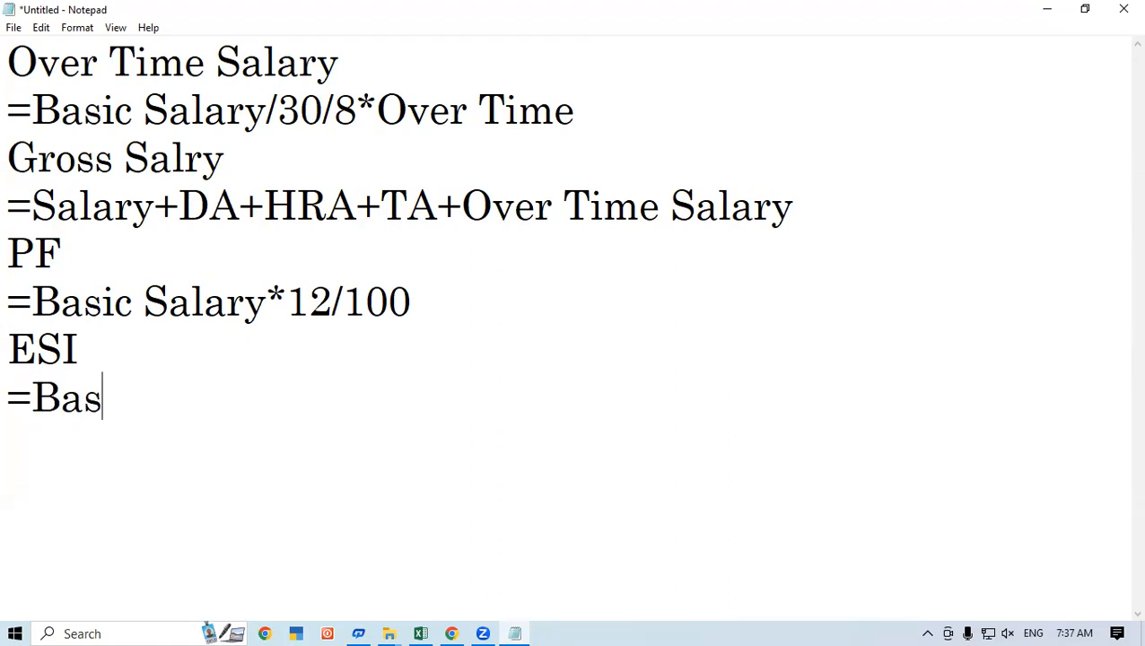
{"action": "type", "text": "ic S"}
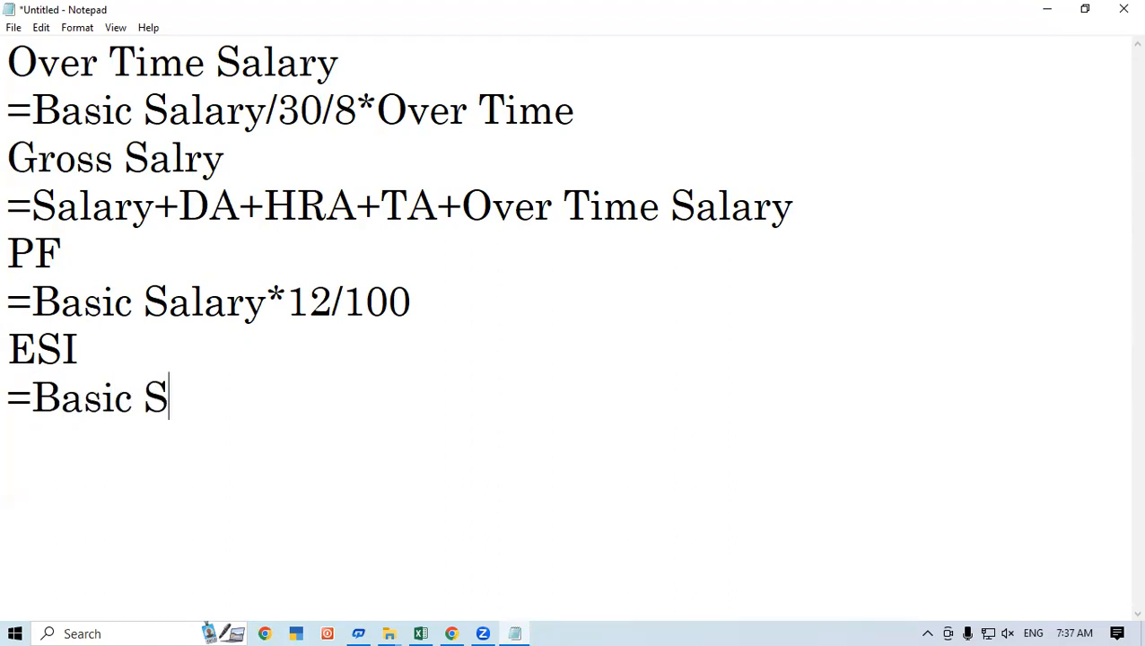
{"action": "type", "text": "alary"}
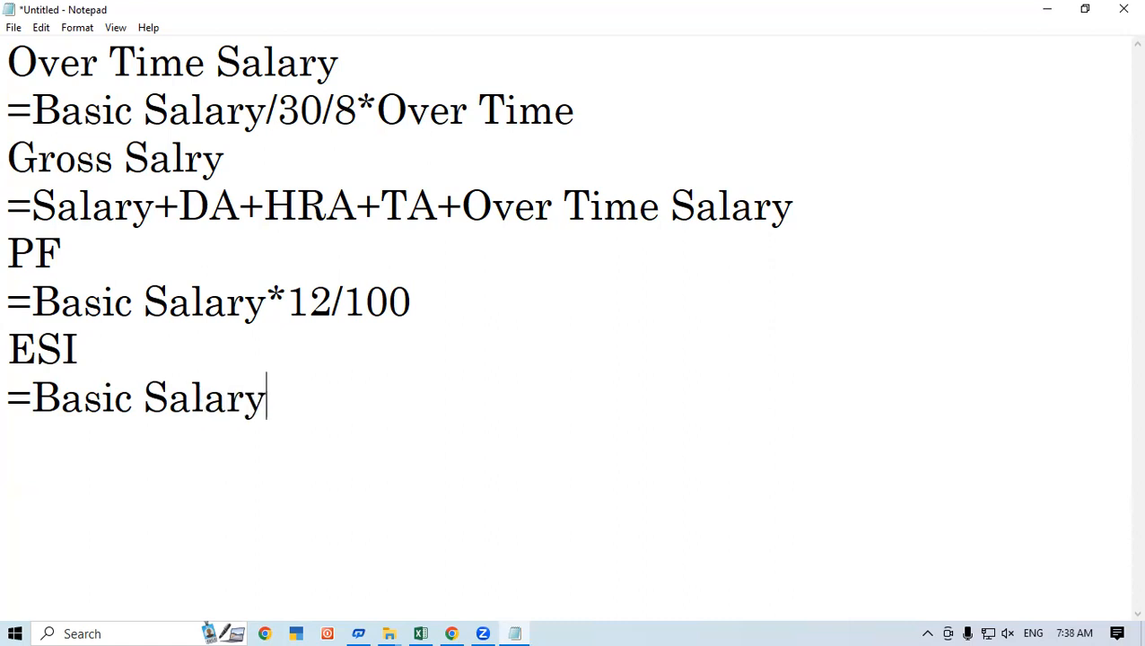
{"action": "type", "text": "*1.0"}
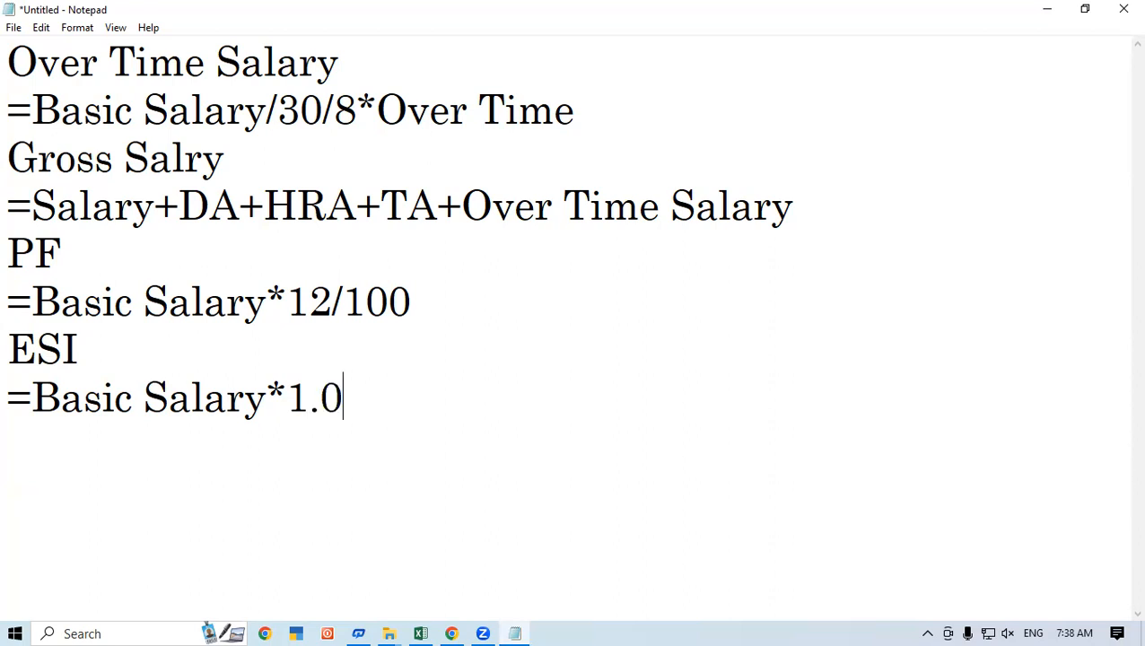
{"action": "type", "text": "5/100"}
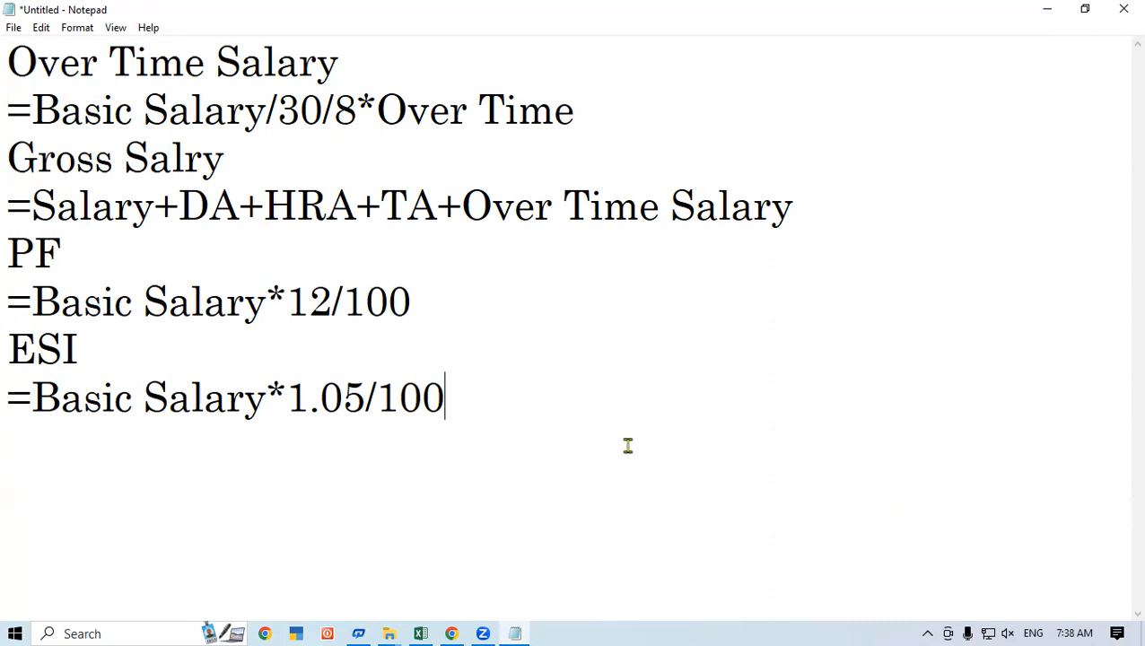
- Add a "Net Salary" heading with the formula "=Gross Salary-PF Amount-ESI Amount" under it, ending on a new blank line
{"action": "key", "text": "Return"}
{"action": "type", "text": "Net "}
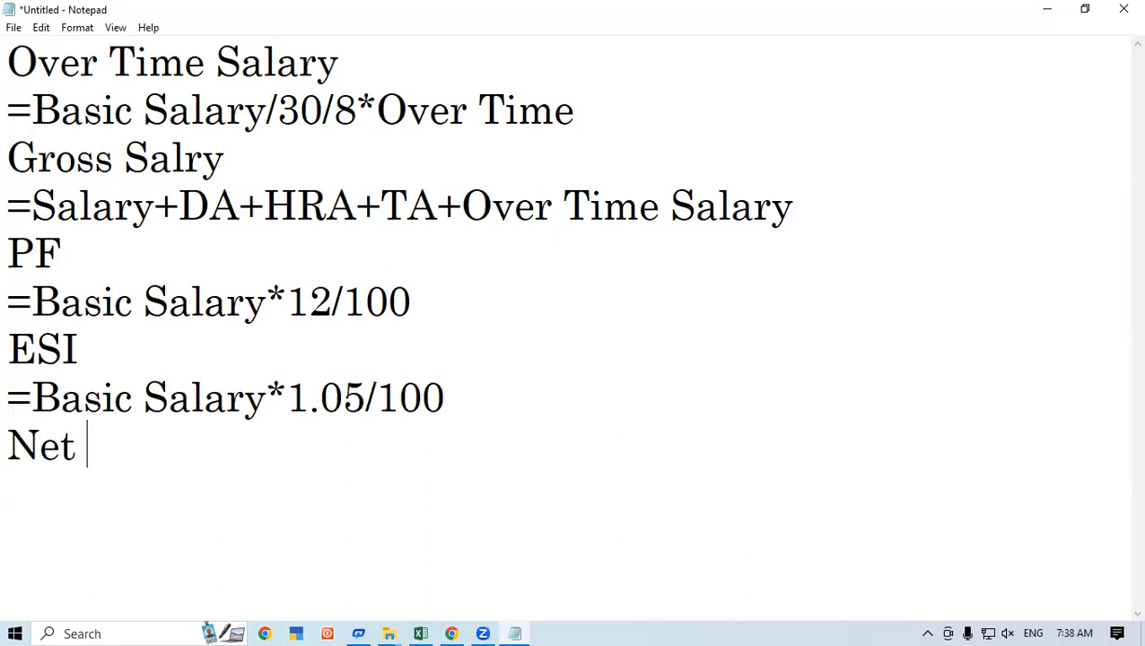
{"action": "type", "text": "Salary"}
{"action": "key", "text": "Return"}
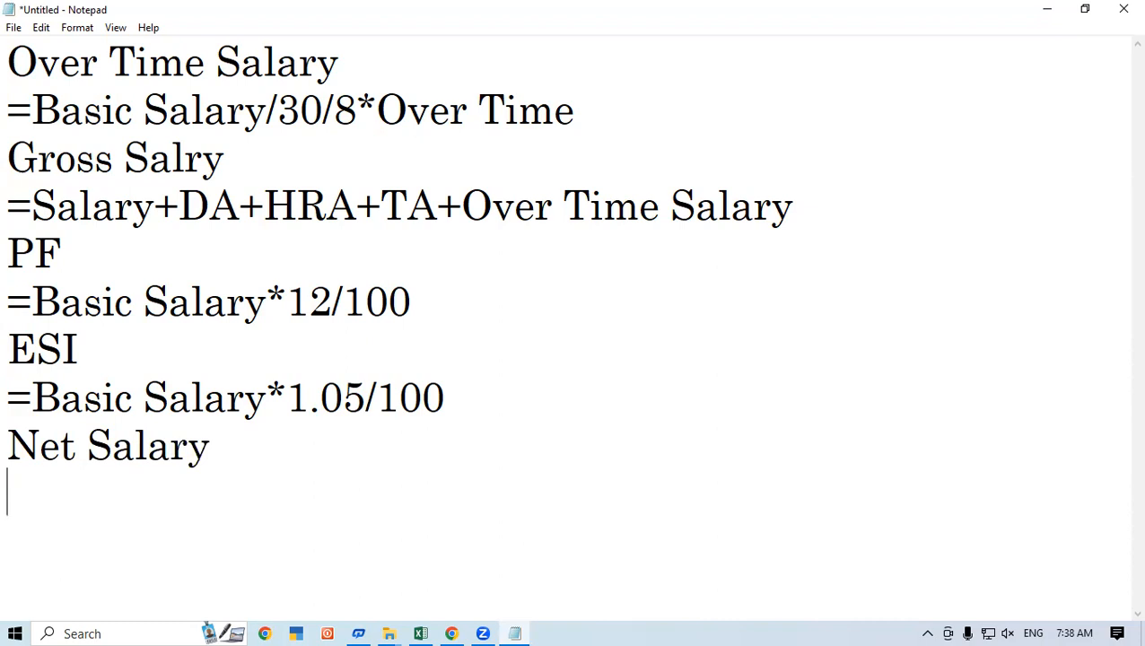
{"action": "type", "text": "="}
{"action": "type", "text": "G"}
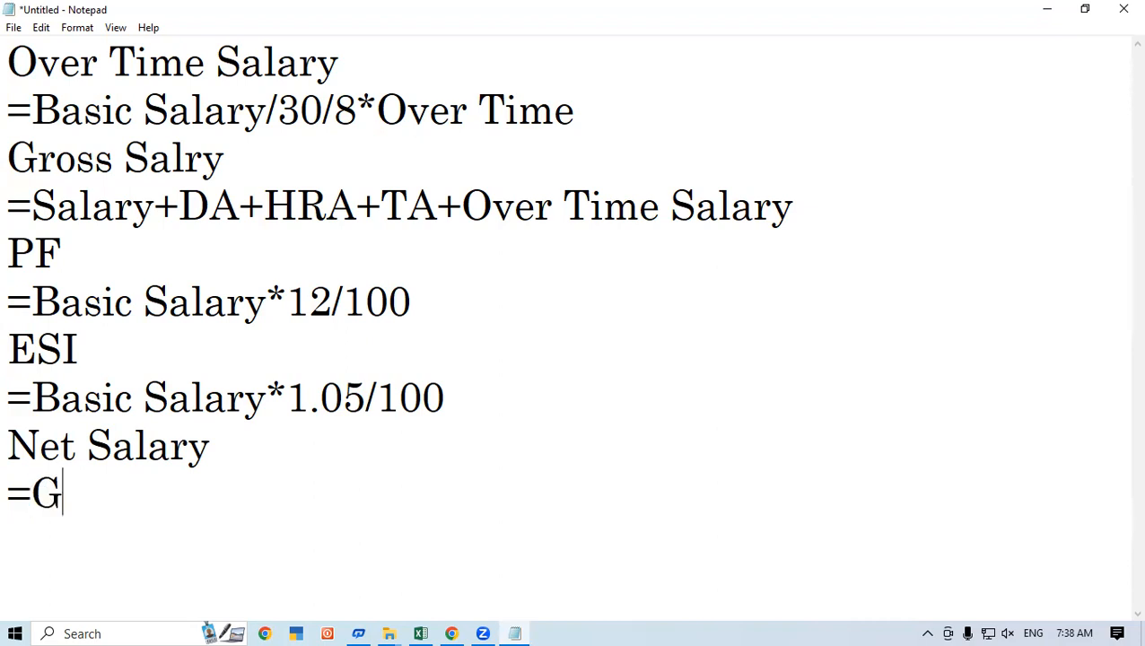
{"action": "type", "text": "ross Salry"}
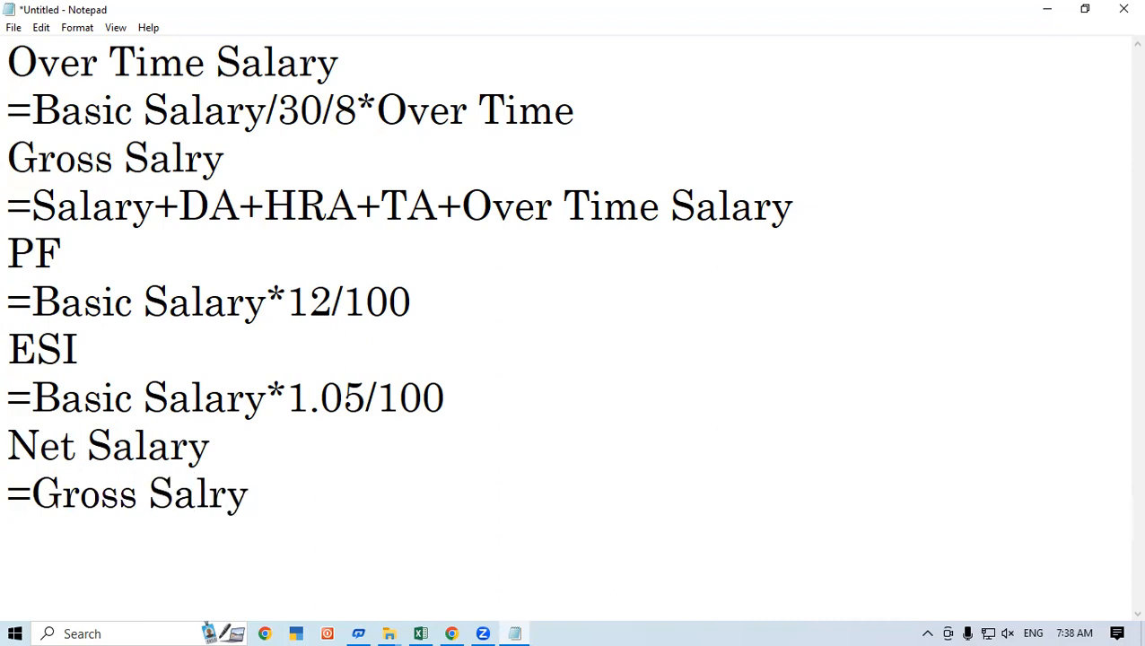
{"action": "key", "text": "BackSpace"}
{"action": "key", "text": "BackSpace"}
{"action": "type", "text": "ar"}
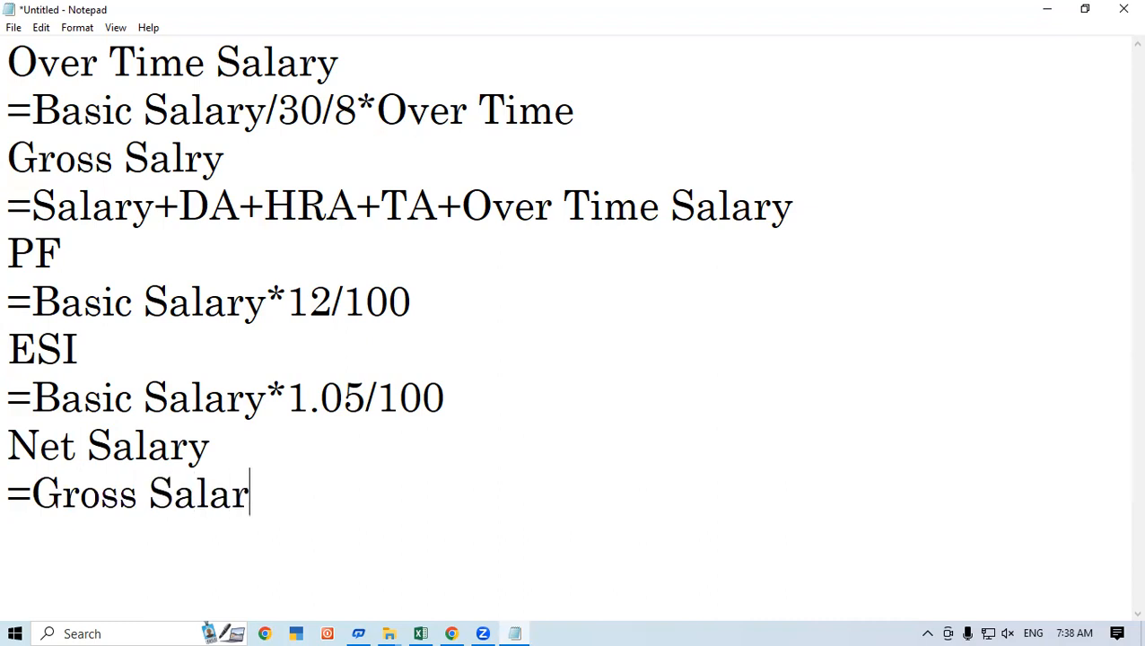
{"action": "type", "text": "y-PF Amount-ESI Amount"}
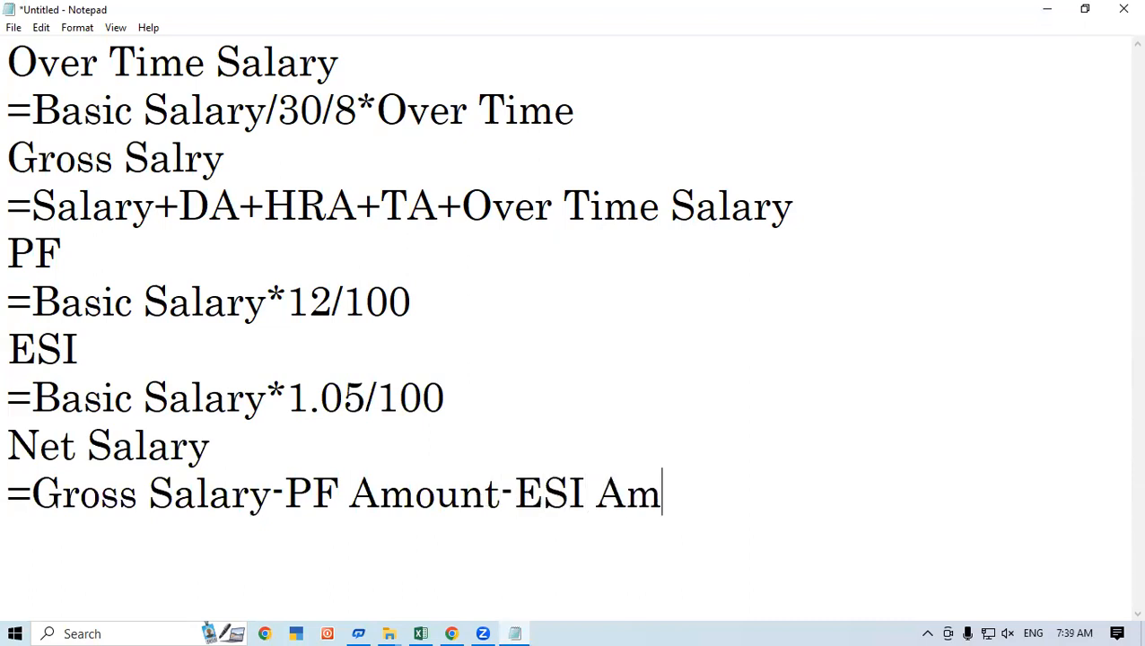
{"action": "key", "text": "Return"}
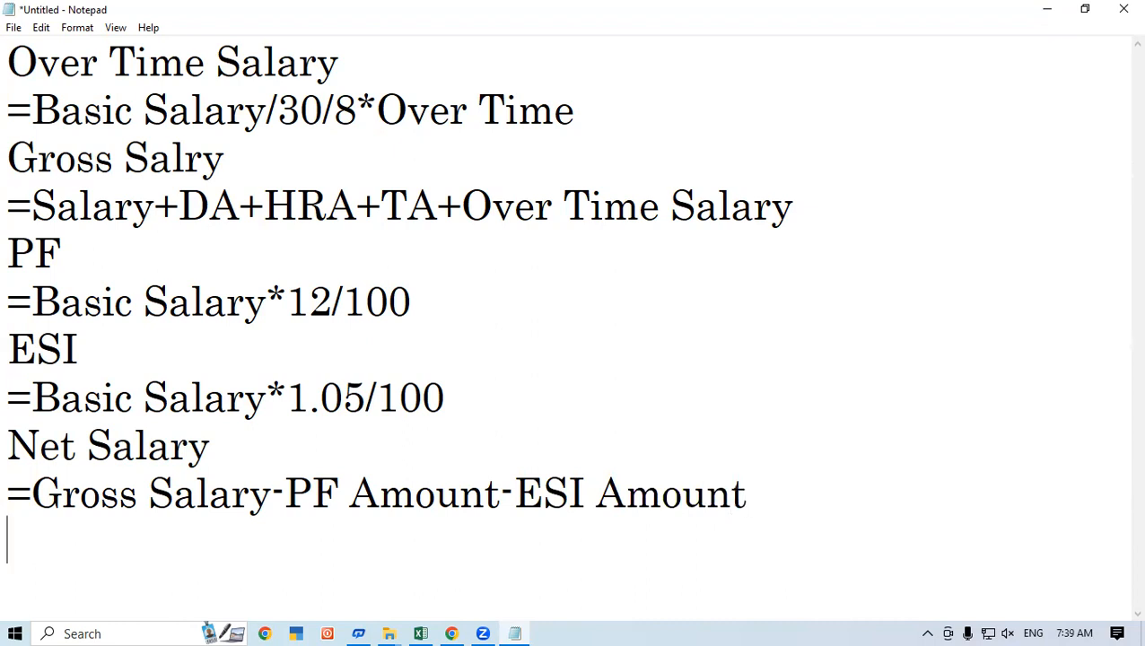